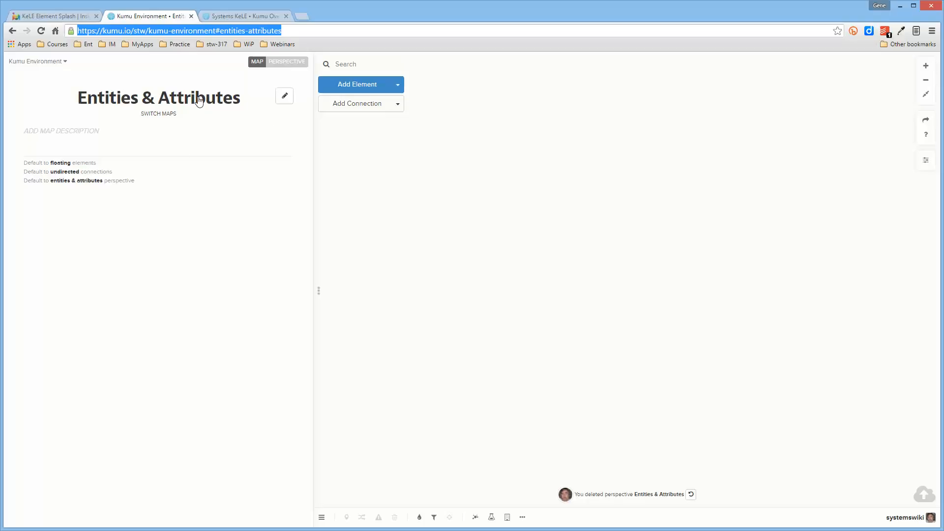
Step: Add the text "The description." as the description of the Entities & Attributes map
click(284, 97)
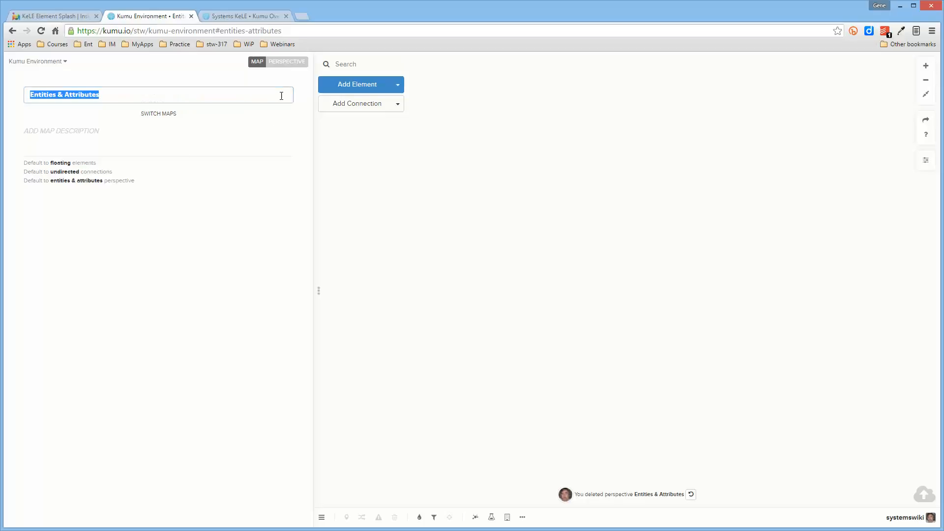
click(172, 214)
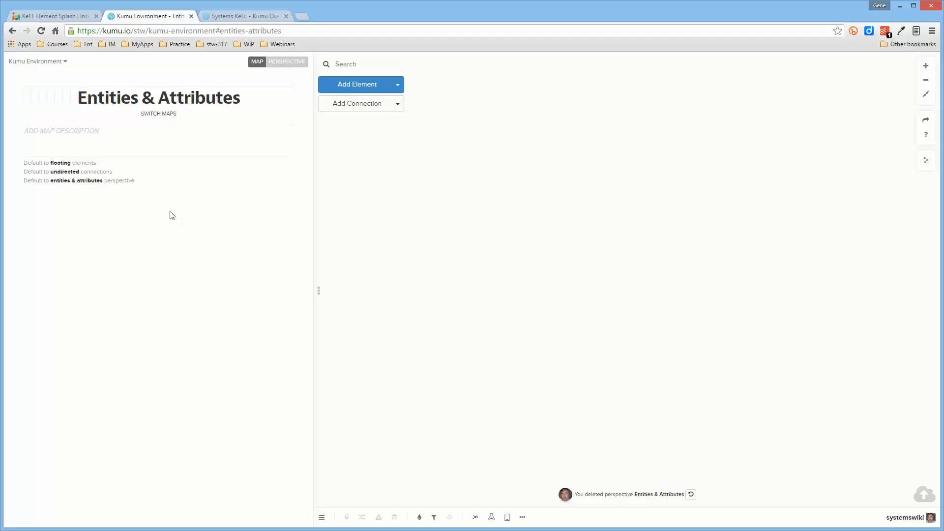
click(61, 130)
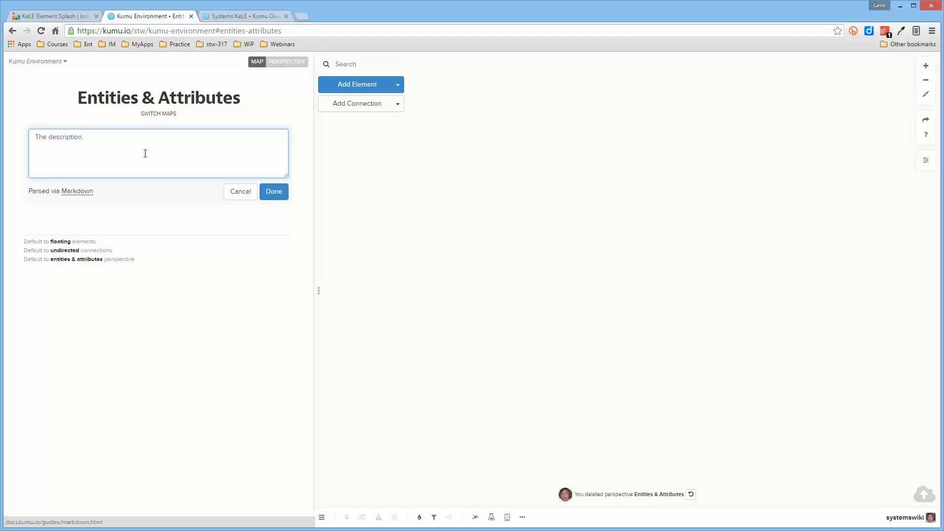
click(197, 305)
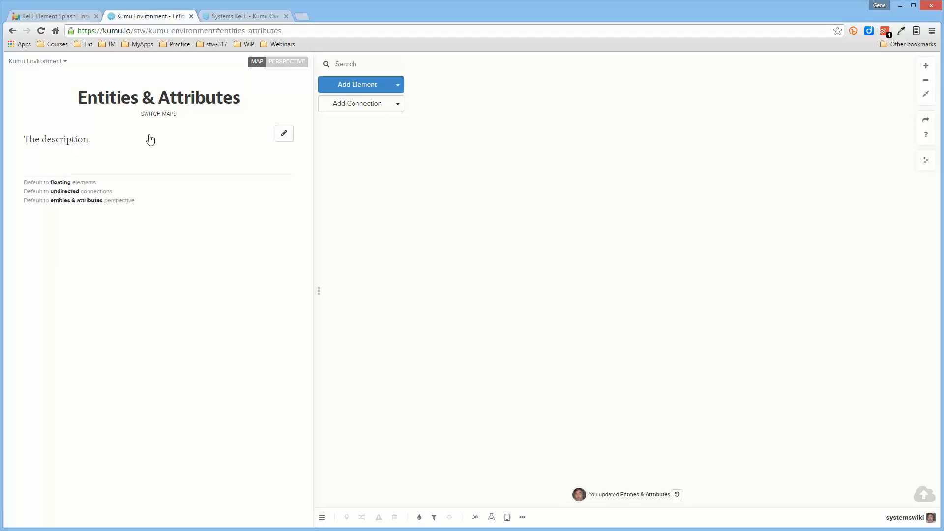
Step: Look through the Markdown guide linked from the map's description editor and return to the map without changing the description
click(89, 142)
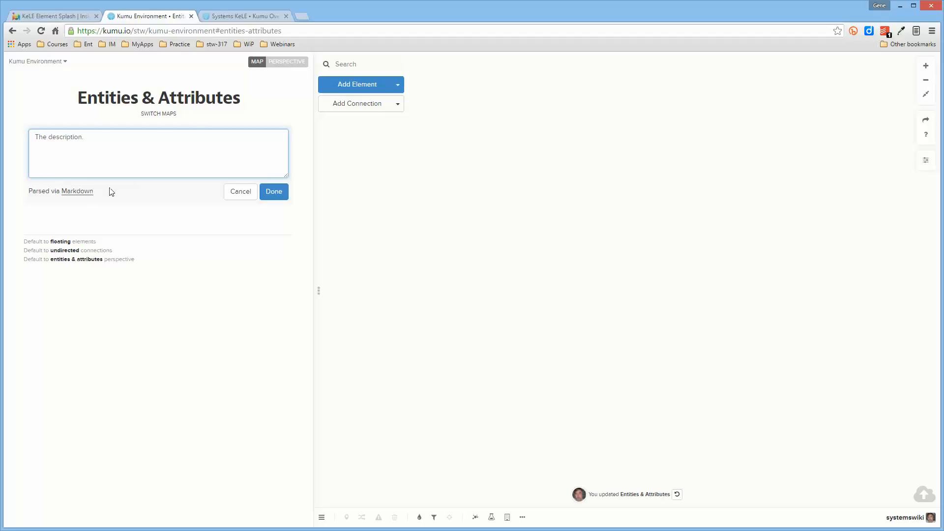
click(77, 192)
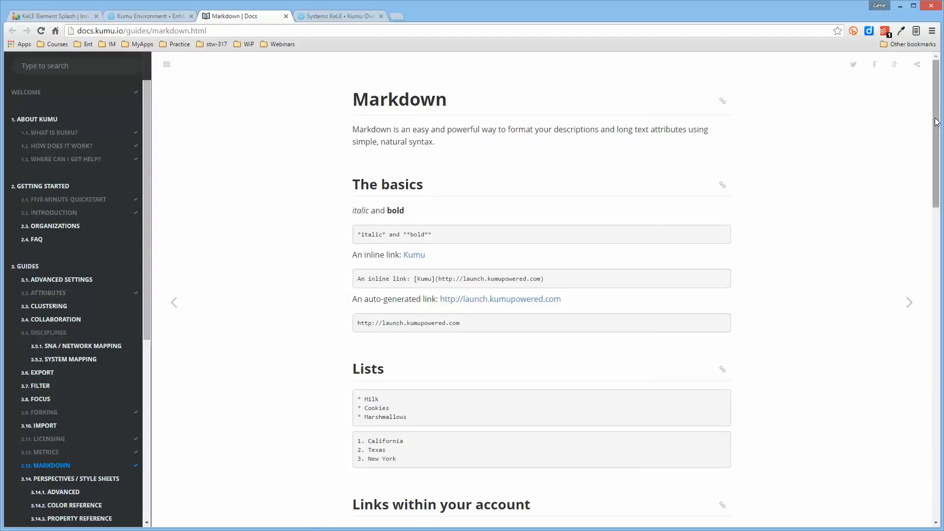
drag(937, 129, 937, 66)
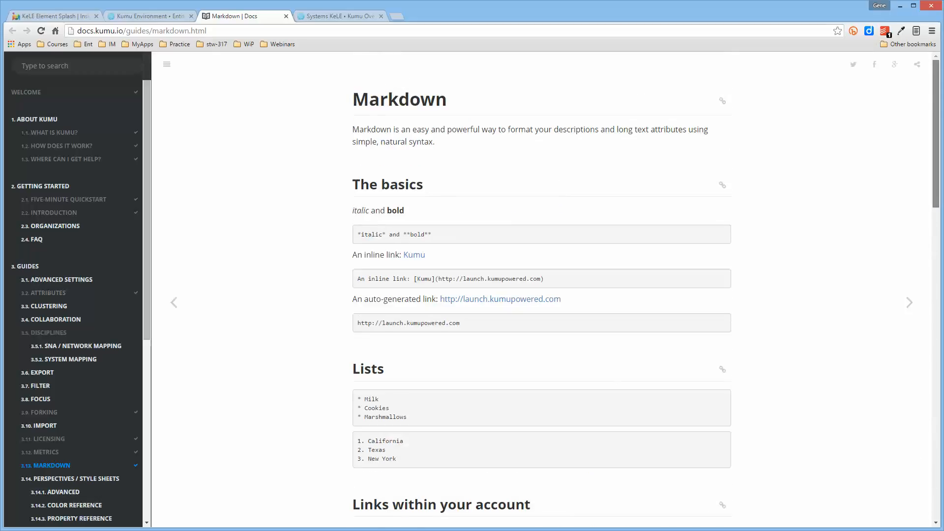
click(286, 17)
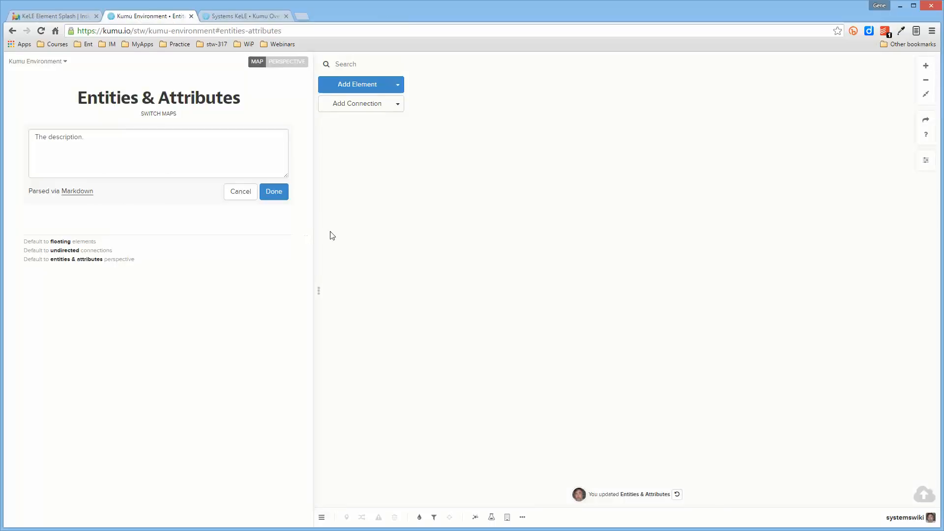
click(429, 223)
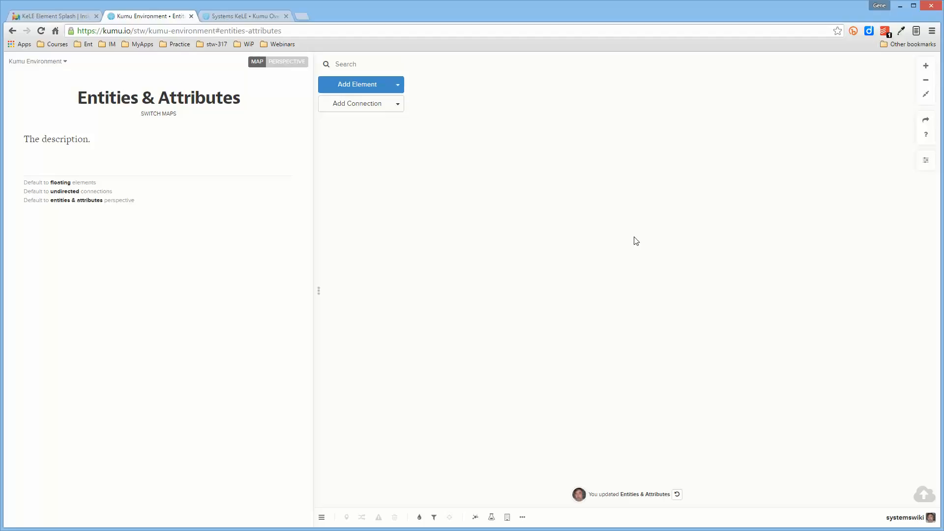
Step: Add an element named "the cat" and move it to the left of the map's centre
click(362, 86)
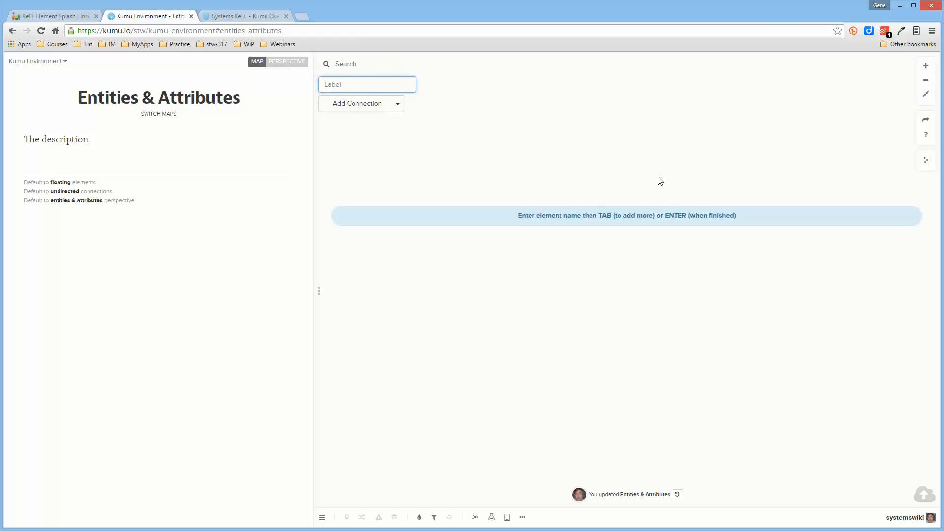
text(the cat)
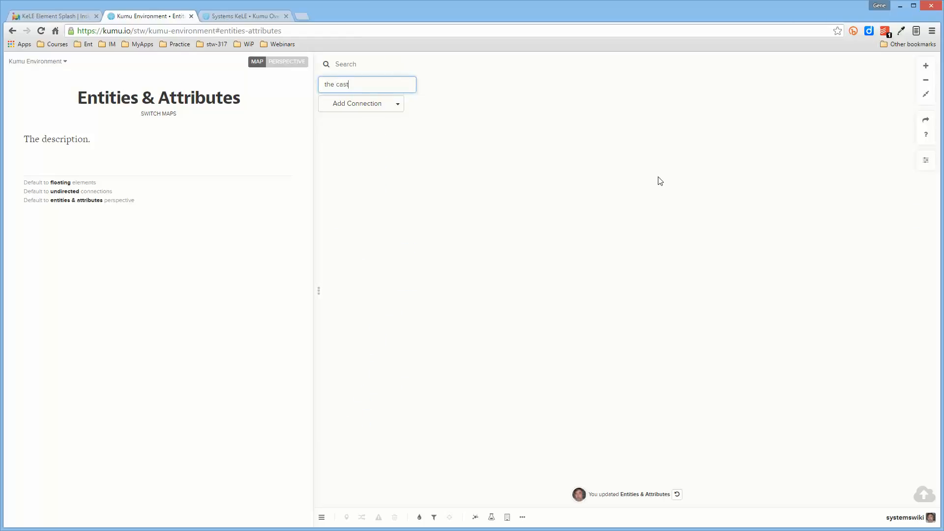
key(Return)
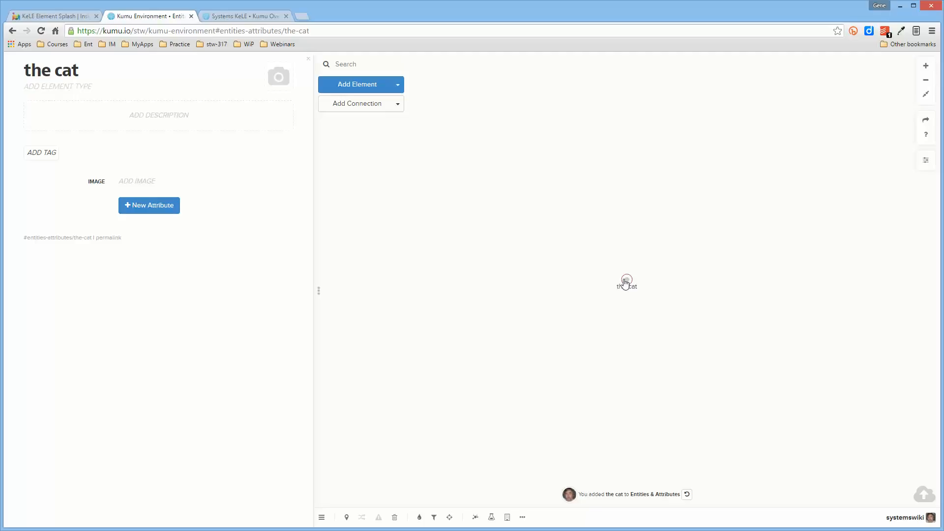
drag(626, 280, 478, 267)
Step: Connect the cat to a new element named "the mouse"
click(356, 107)
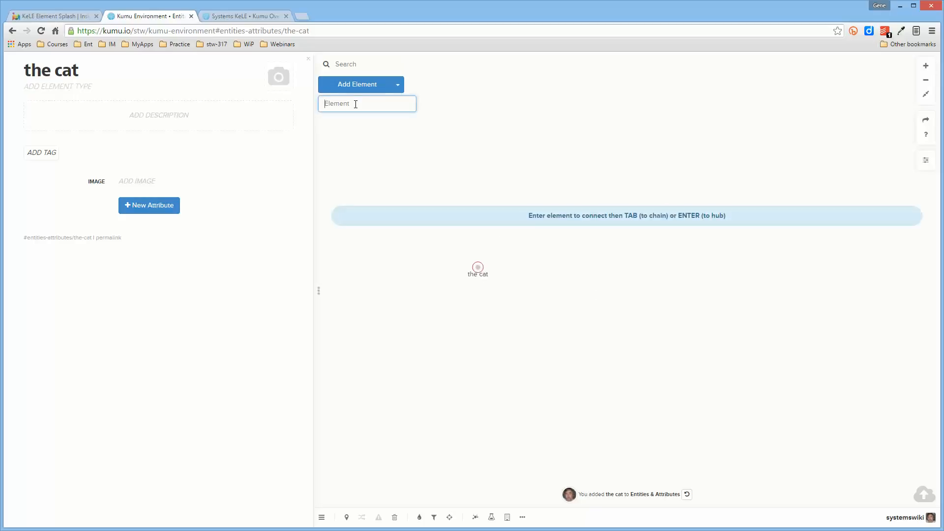
text(the mouse)
key(Return)
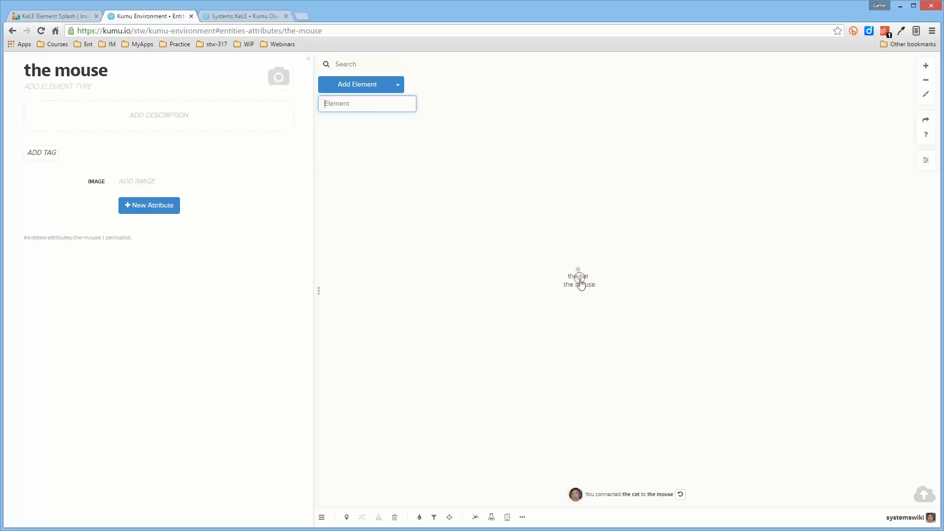
Step: Spread the mouse and the cat apart on the map and pin both elements in place
drag(580, 280, 692, 254)
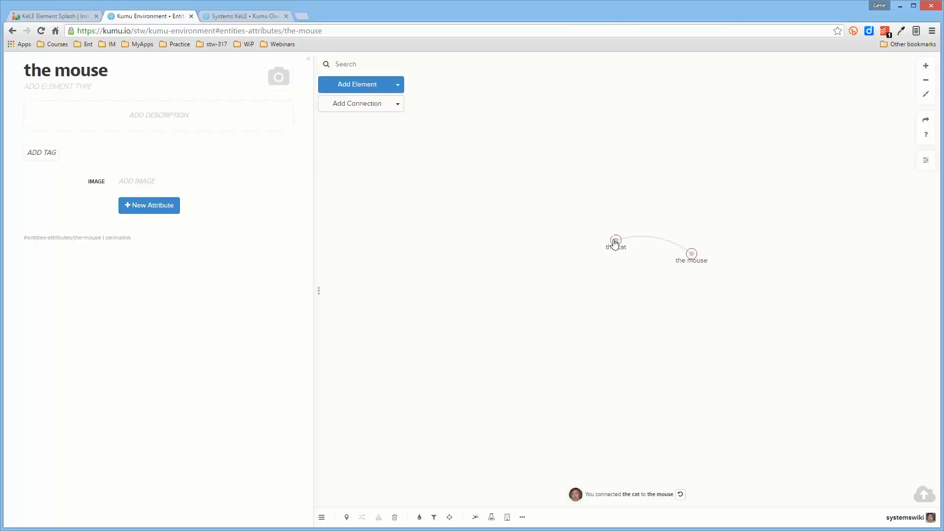
drag(615, 242, 493, 299)
drag(692, 258, 657, 195)
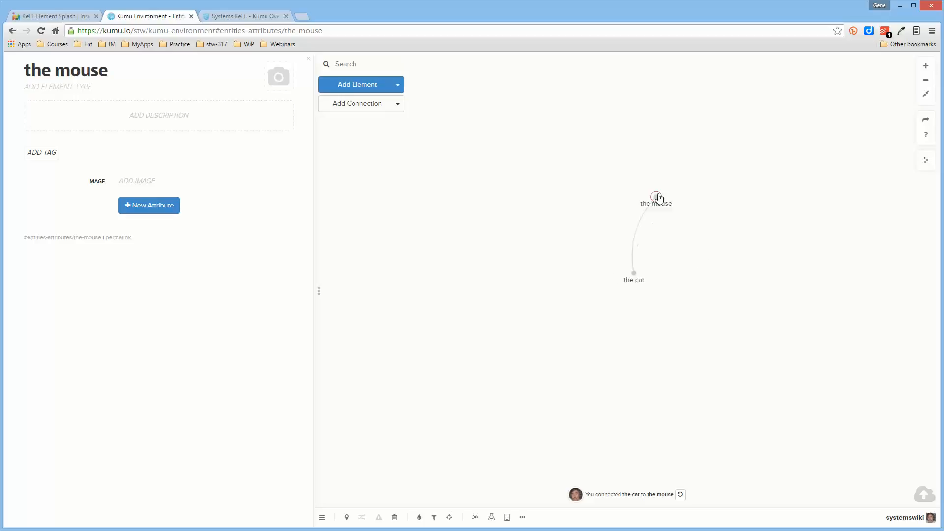
click(347, 516)
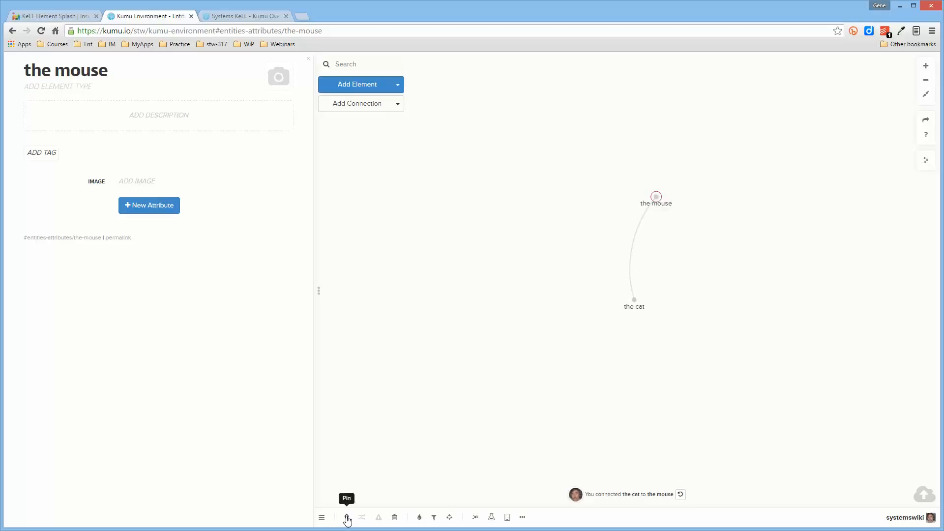
click(634, 301)
click(347, 518)
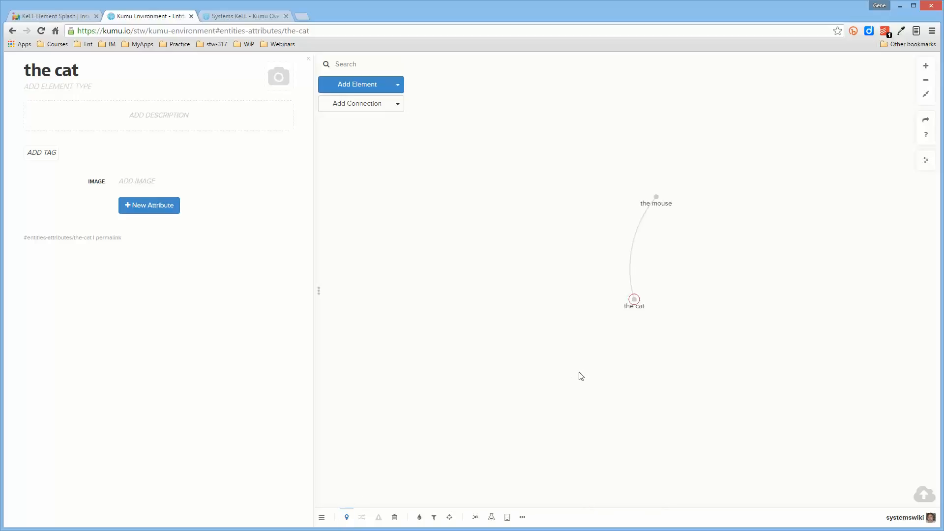
Step: Reposition the pinned elements so the cat sits below and well to the left of the mouse, with the mouse slightly further left
click(580, 374)
drag(634, 300, 507, 264)
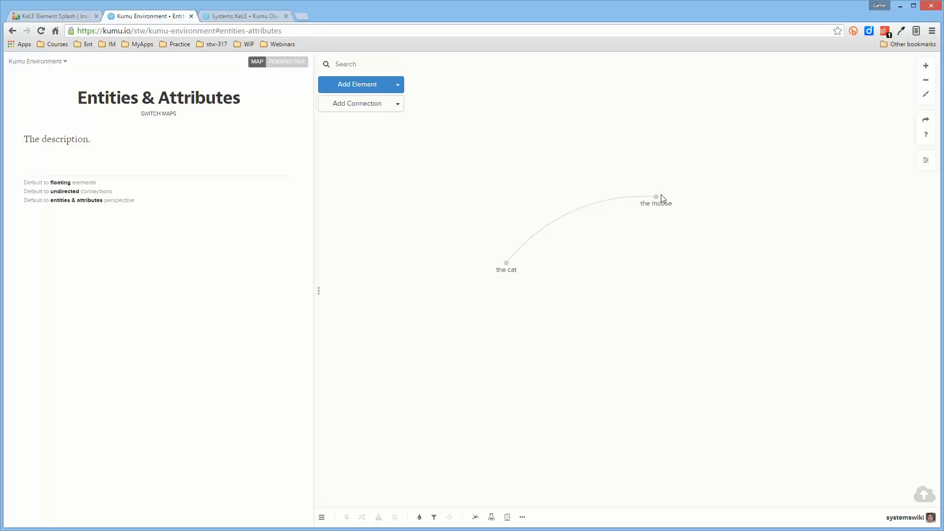
drag(657, 197, 628, 199)
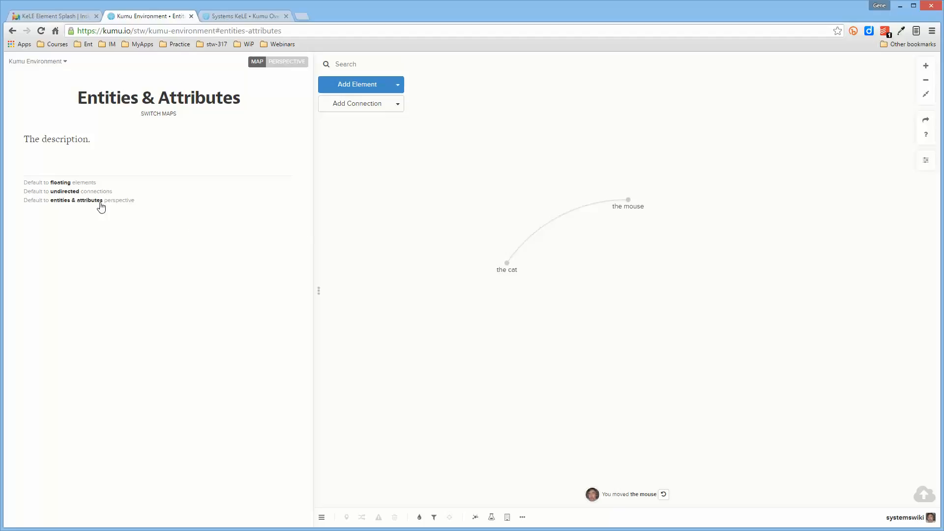
Step: Make the connection directed from the cat to the mouse and name it "chases"
click(558, 223)
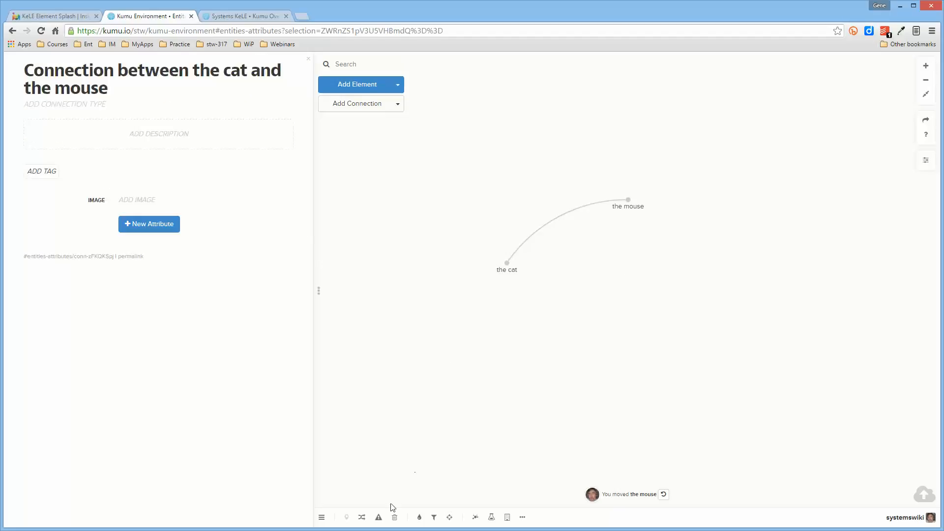
click(362, 517)
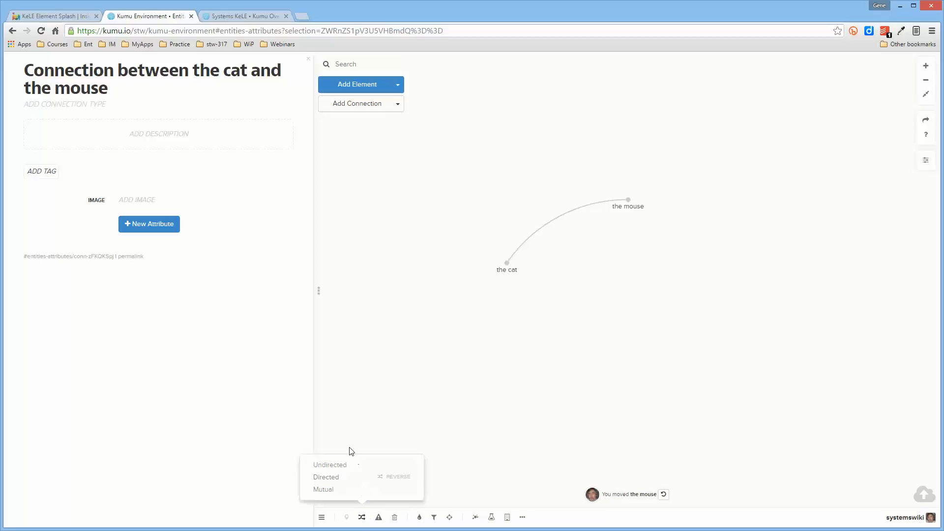
click(326, 478)
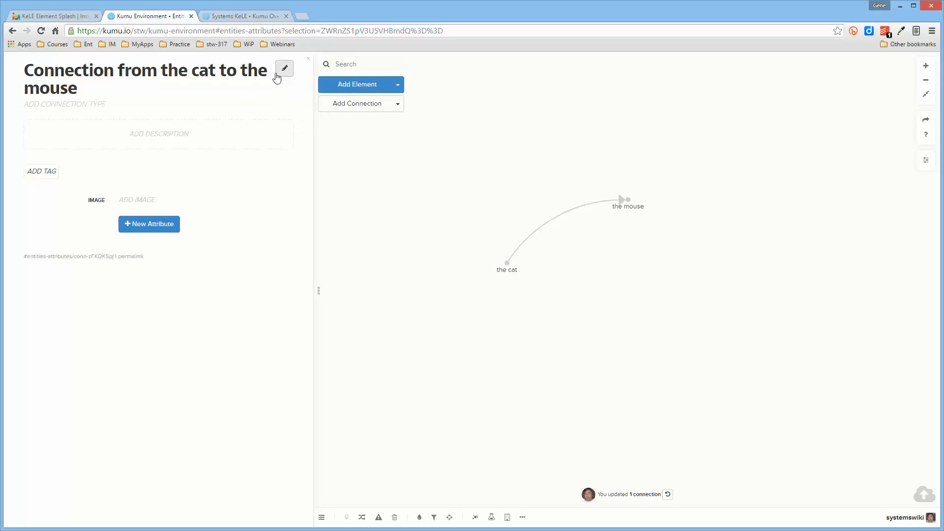
click(285, 70)
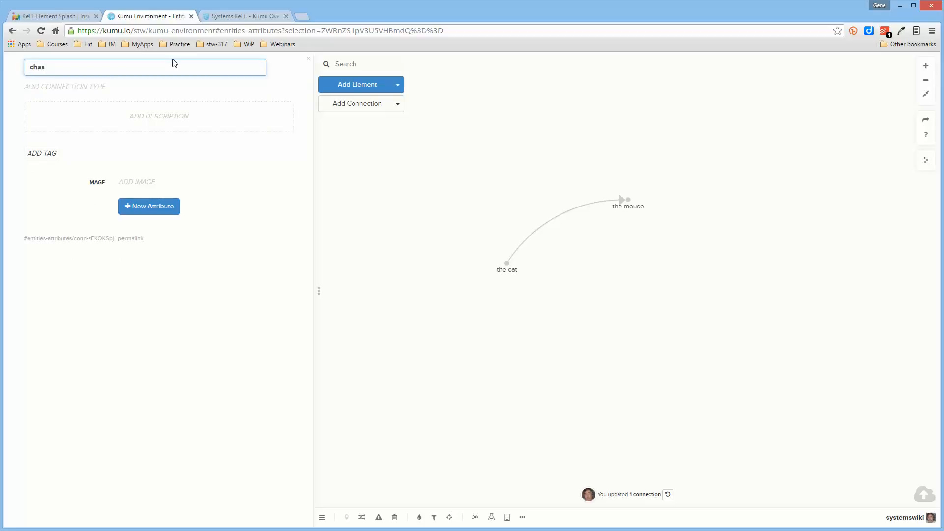
key(Return)
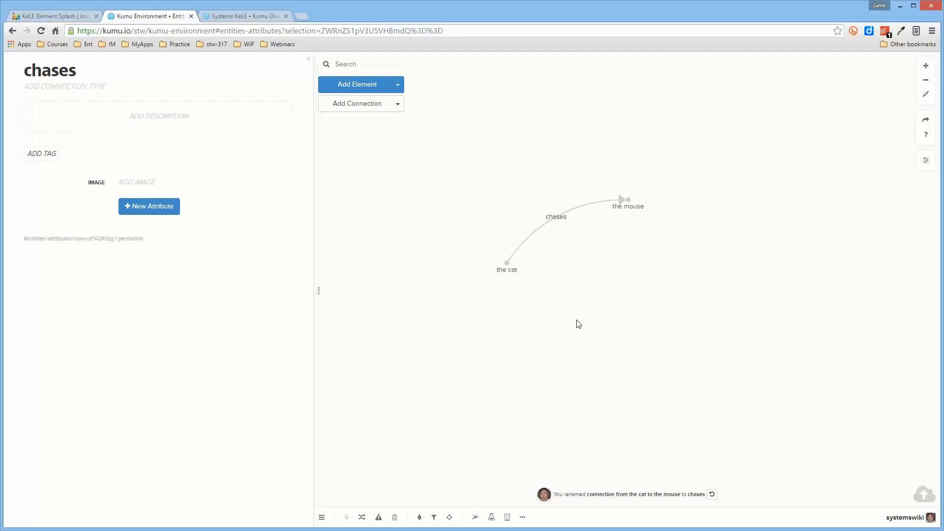
click(448, 245)
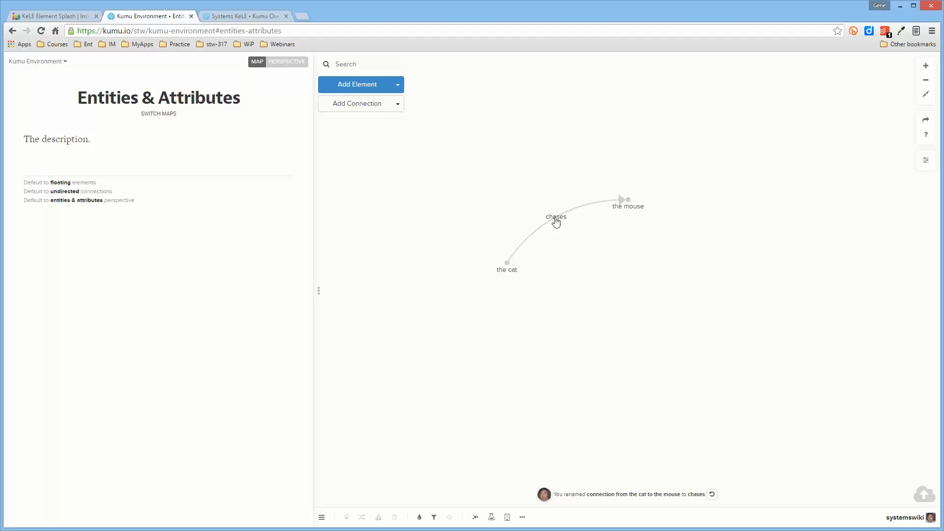
Step: Examine the properties of the cat element and the chases connection, including the cat's name and value fields for a new attribute
click(507, 264)
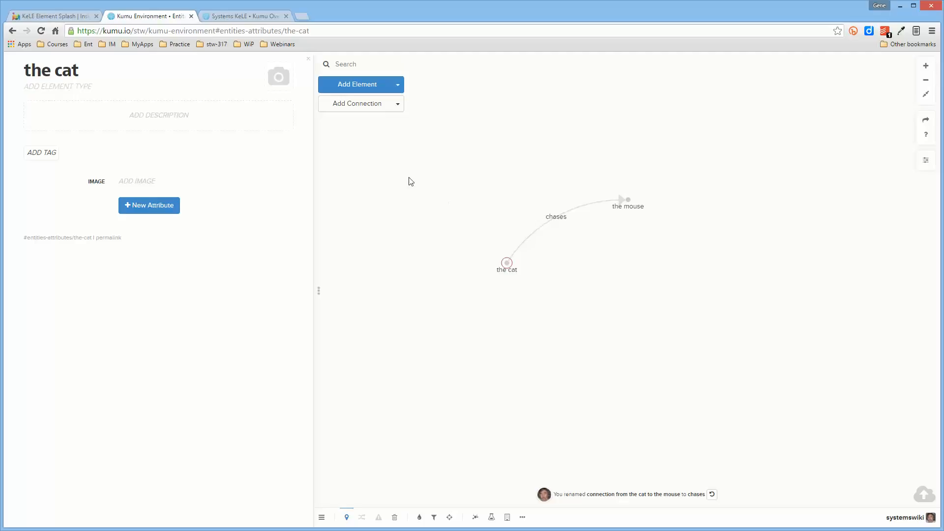
click(555, 216)
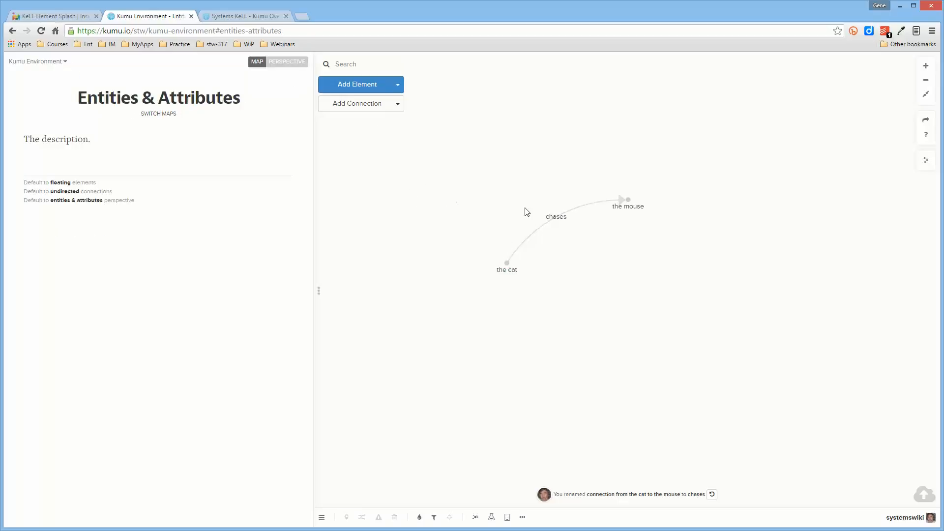
click(550, 224)
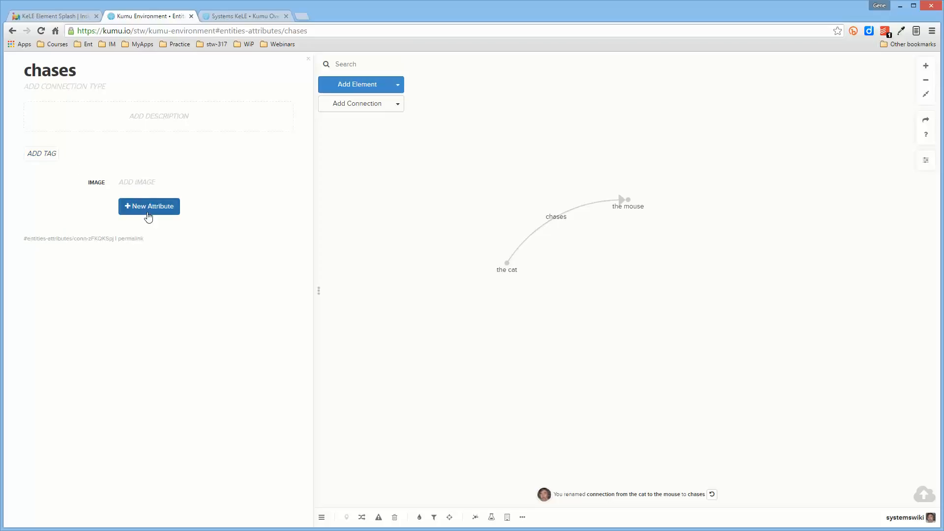
click(507, 264)
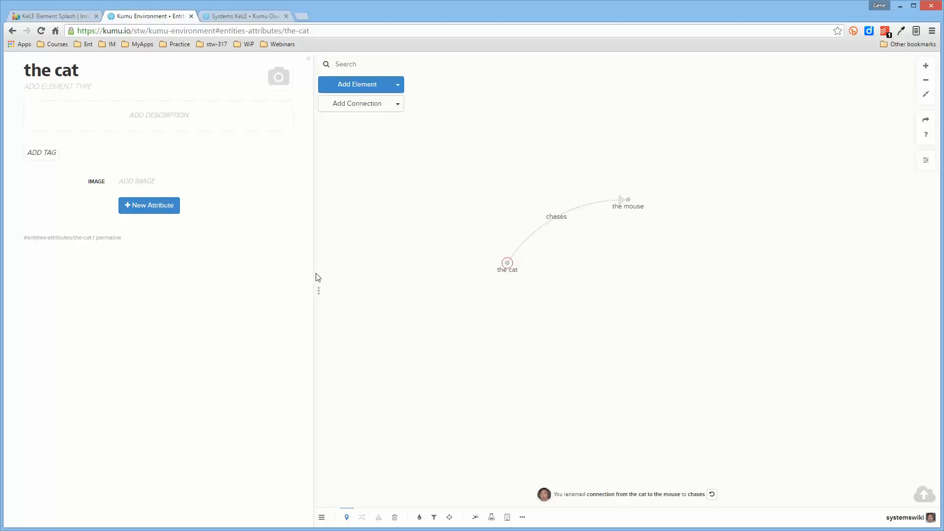
click(149, 207)
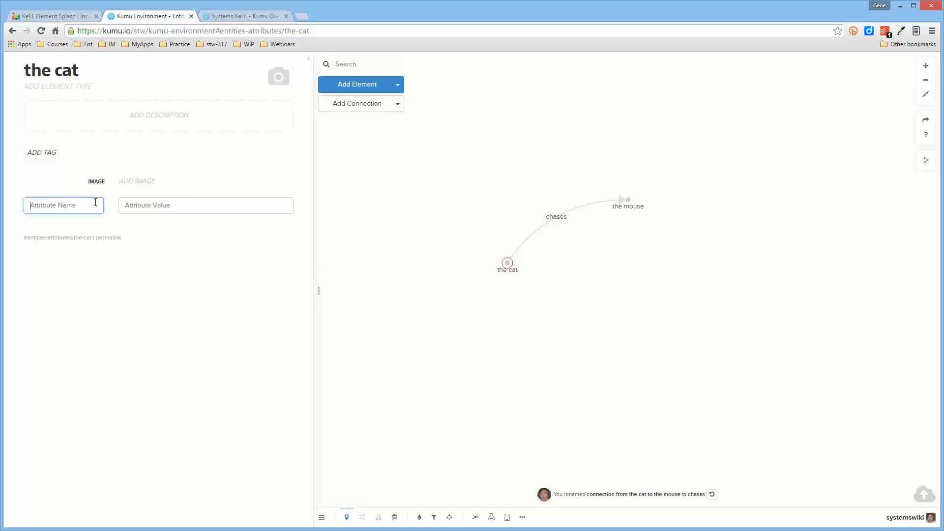
click(159, 206)
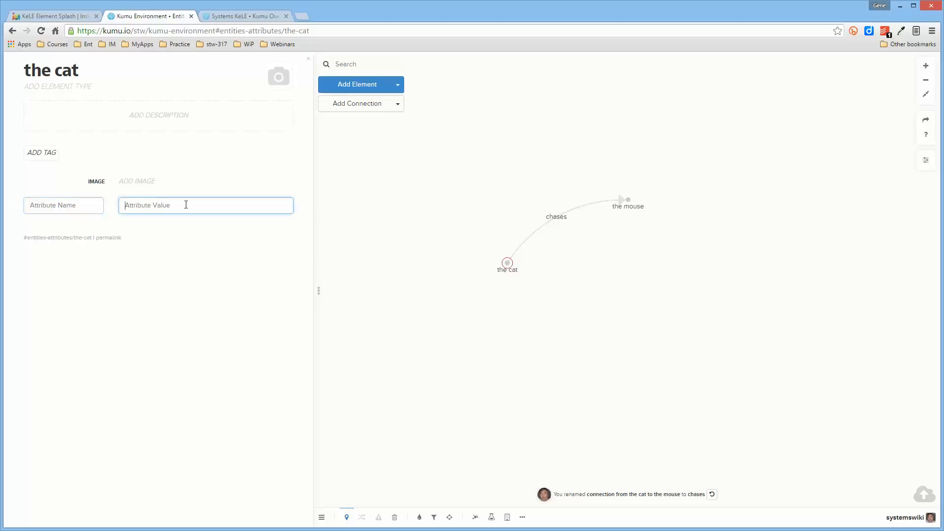
click(402, 237)
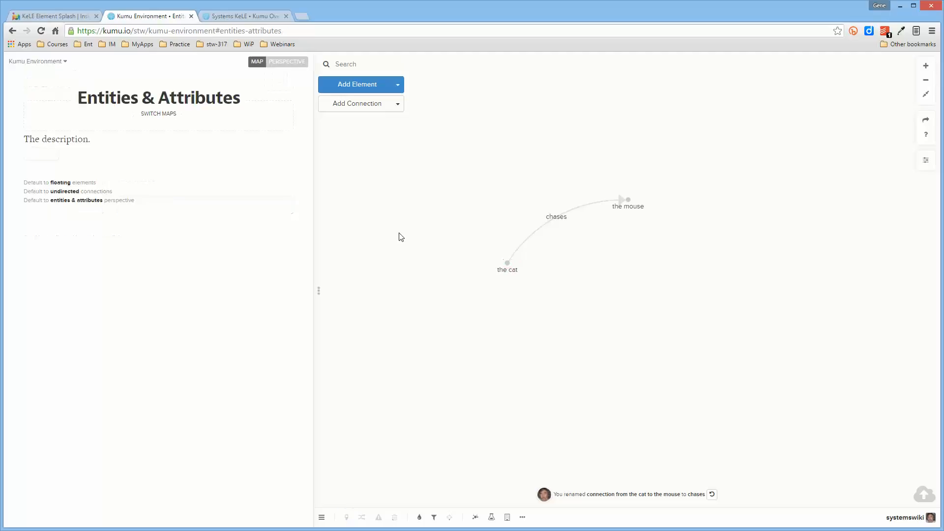
Step: Move the mouse element up and to the left on the map
click(505, 264)
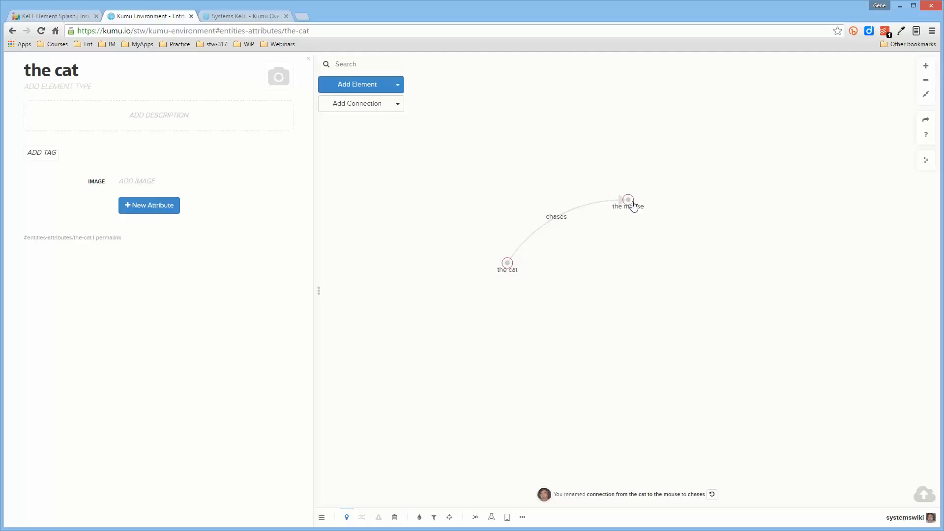
drag(632, 199, 603, 162)
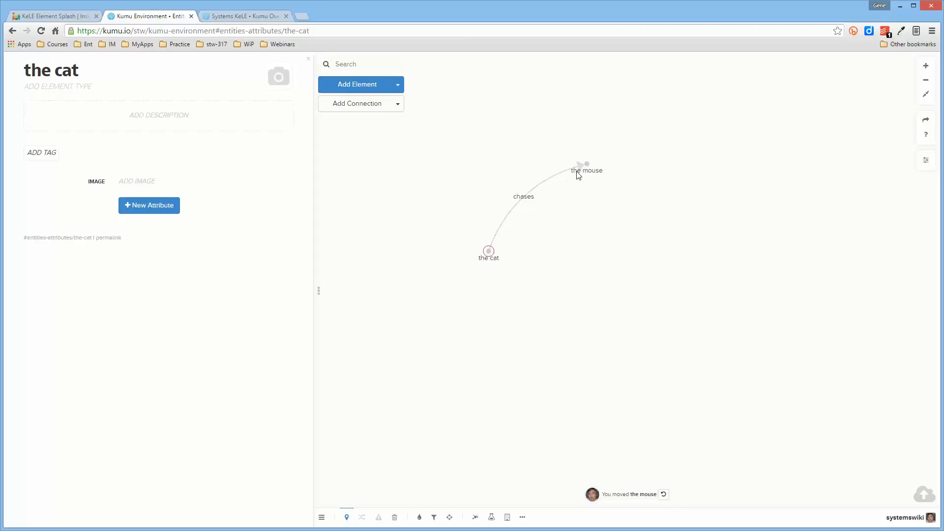
Step: Reposition the cat element so it stays below and to the left of the mouse, slightly left of its starting spot
drag(489, 251, 458, 240)
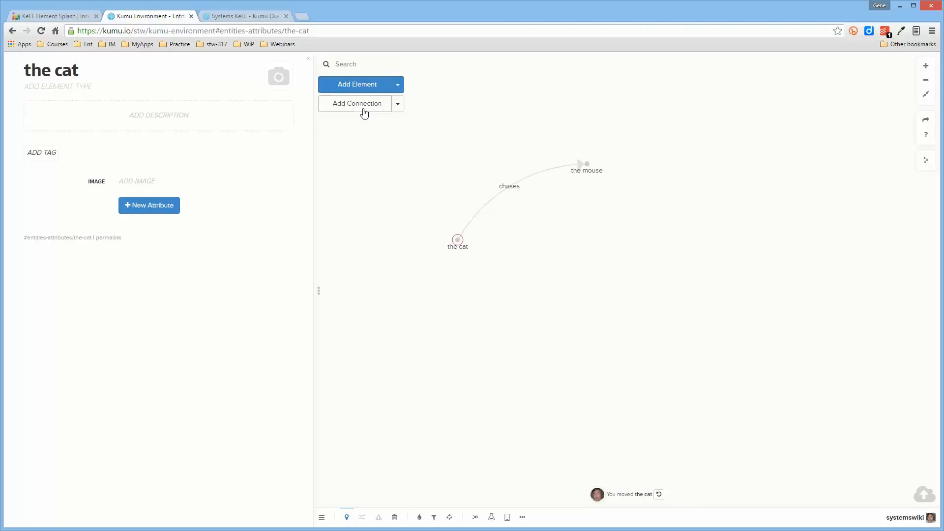
click(578, 298)
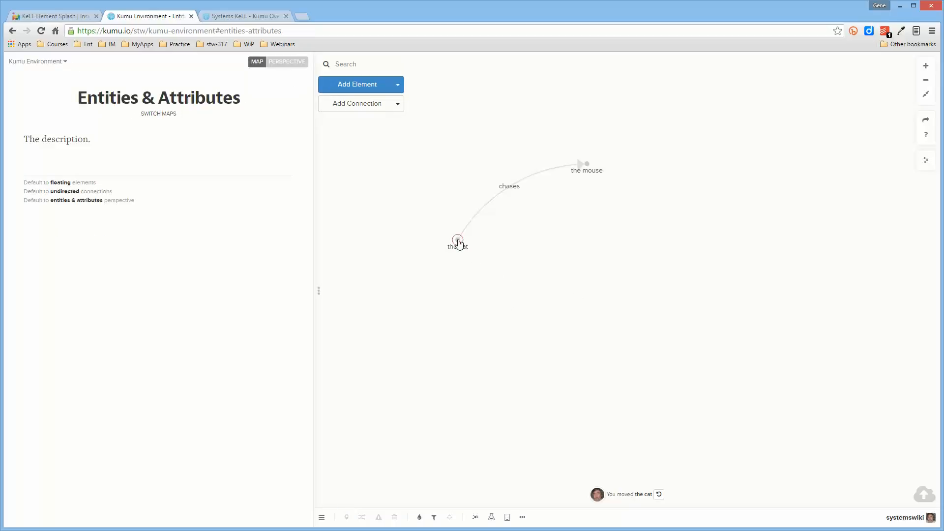
drag(458, 241, 486, 259)
click(486, 259)
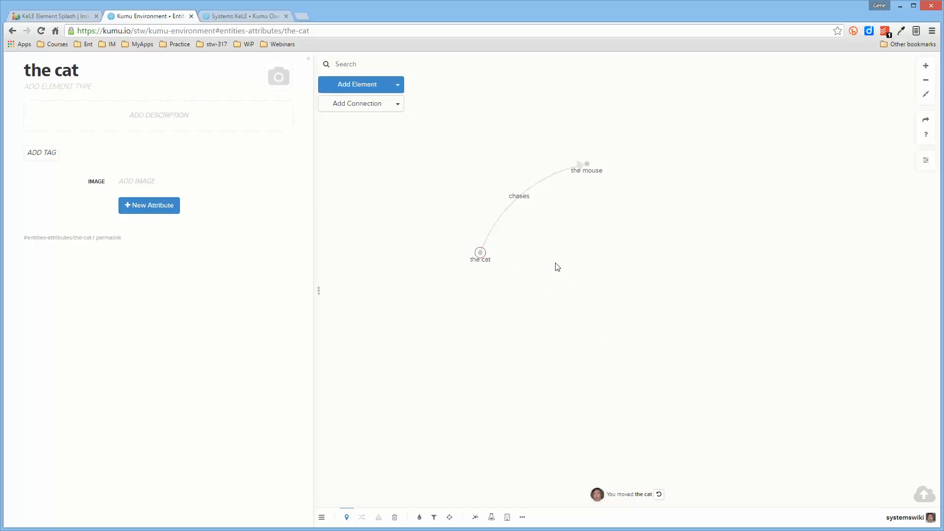
Step: Draw a connection from the cat to a new element named "mice" to its right
drag(481, 253, 608, 246)
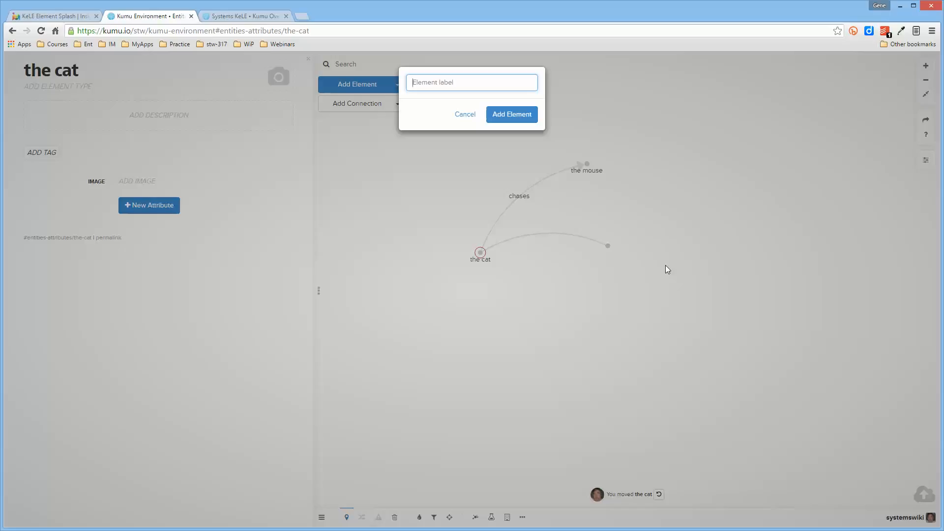
text(mice)
key(Return)
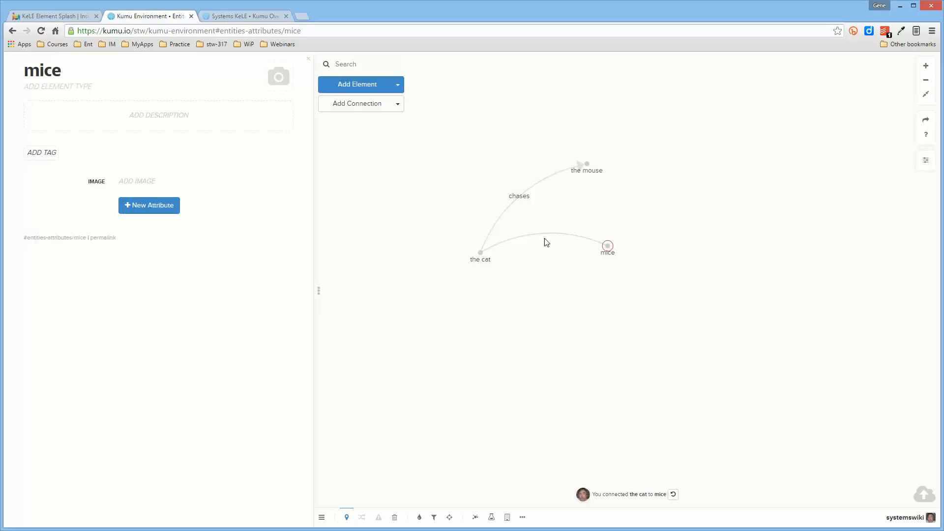
Step: Name the connection between the cat and mice "eats"
click(550, 239)
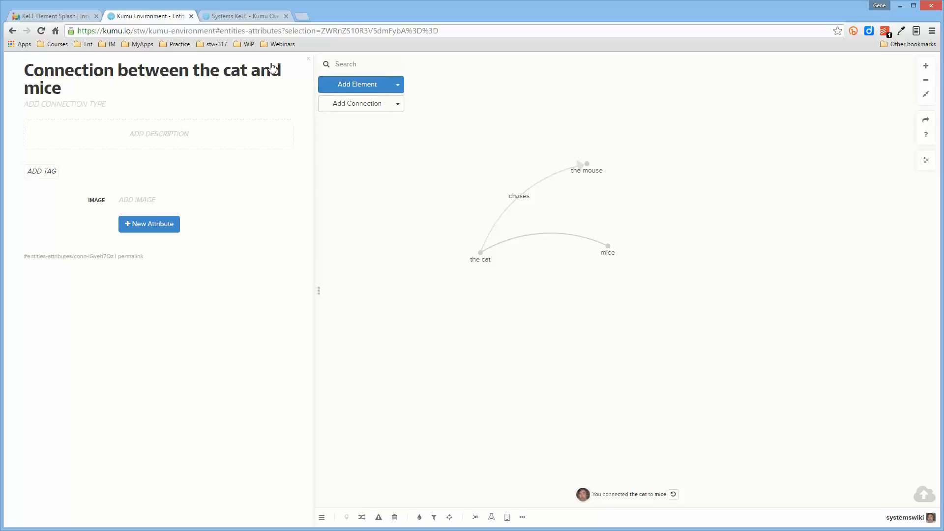
click(234, 68)
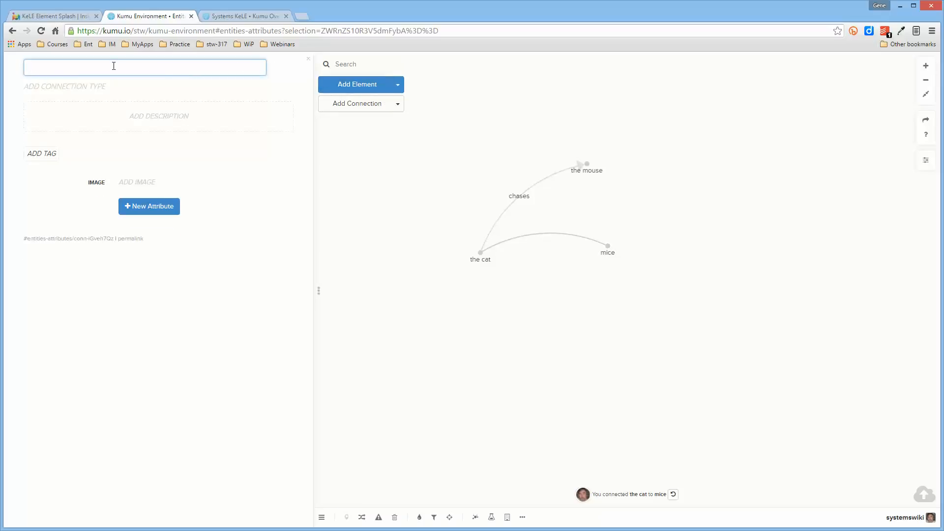
text(eaststs)
key(Return)
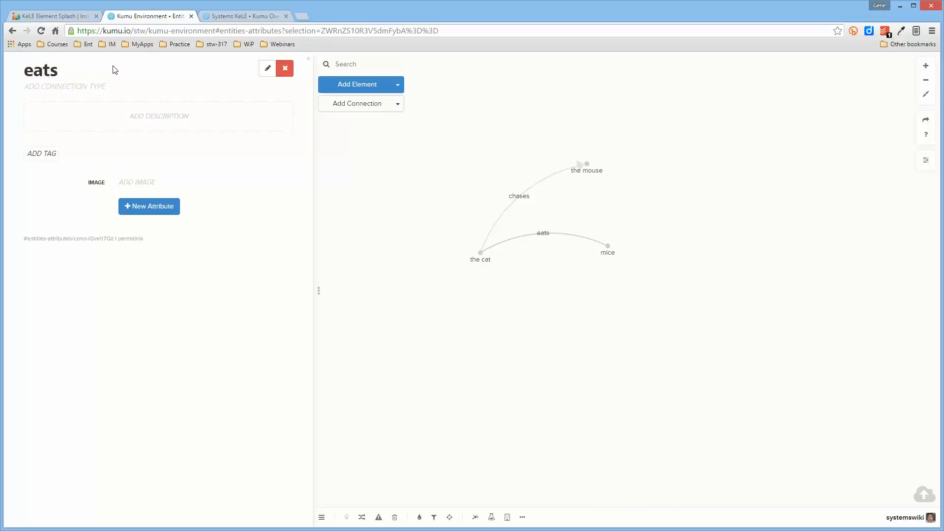
Step: Flatten the curve of the cat-to-mice connection slightly and make the connection directed
drag(581, 238, 579, 243)
click(582, 242)
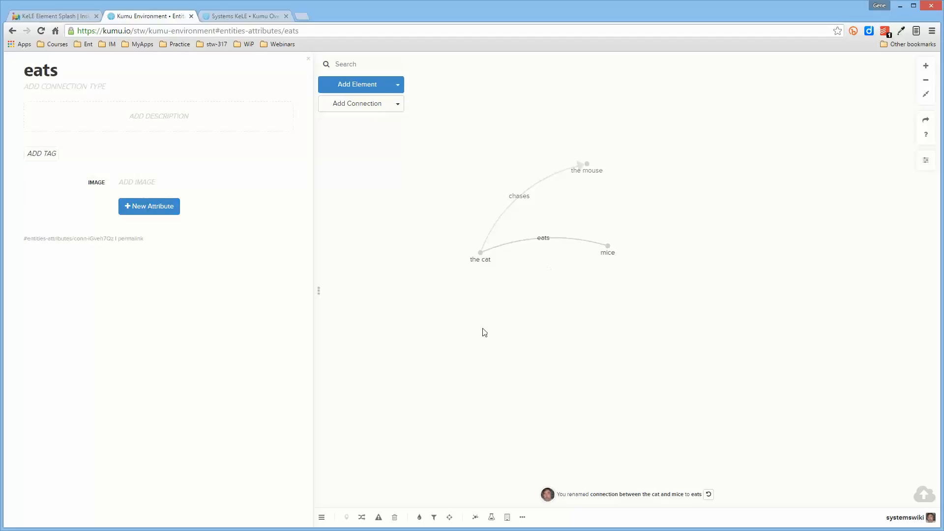
click(362, 517)
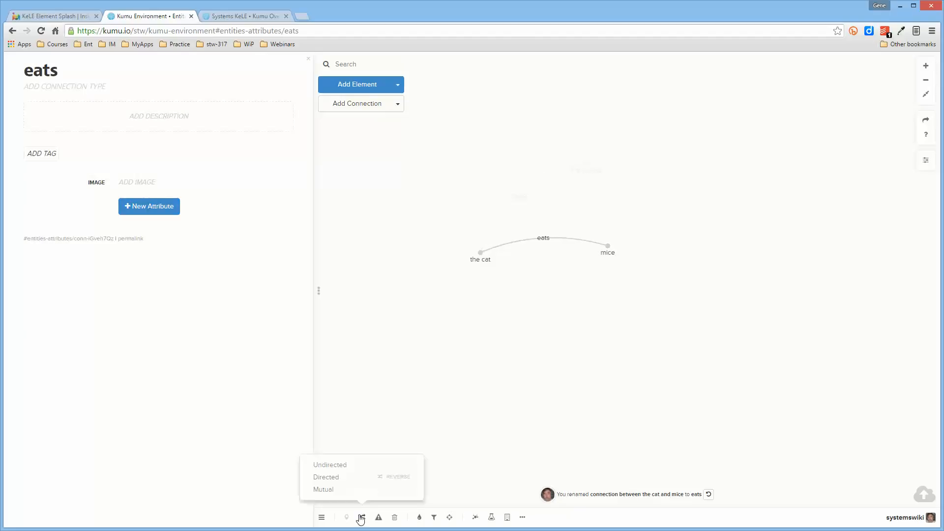
click(331, 482)
click(388, 356)
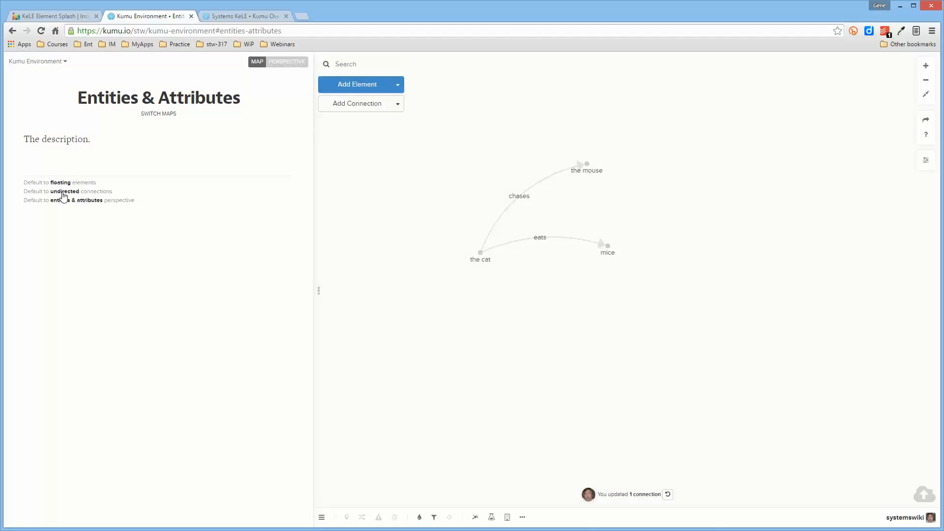
Step: Set the map's default connection direction to directed
click(63, 197)
click(84, 192)
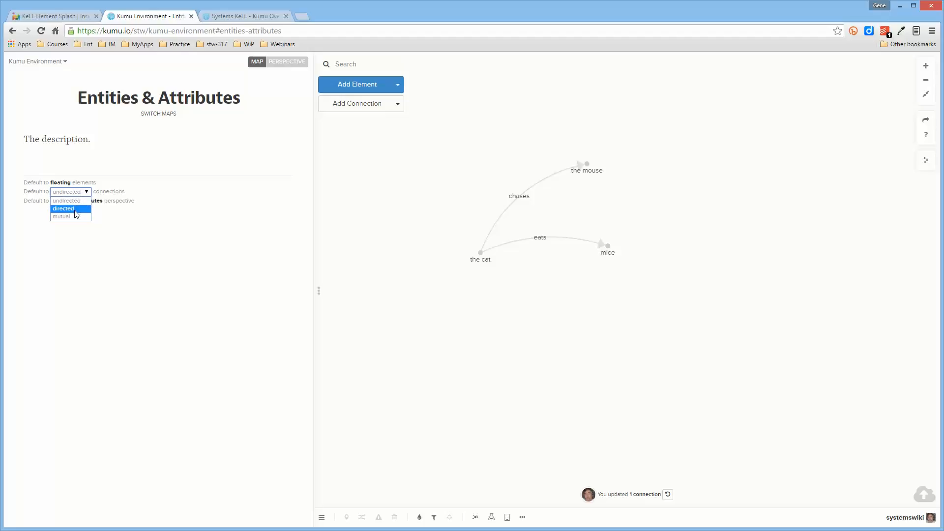
click(64, 208)
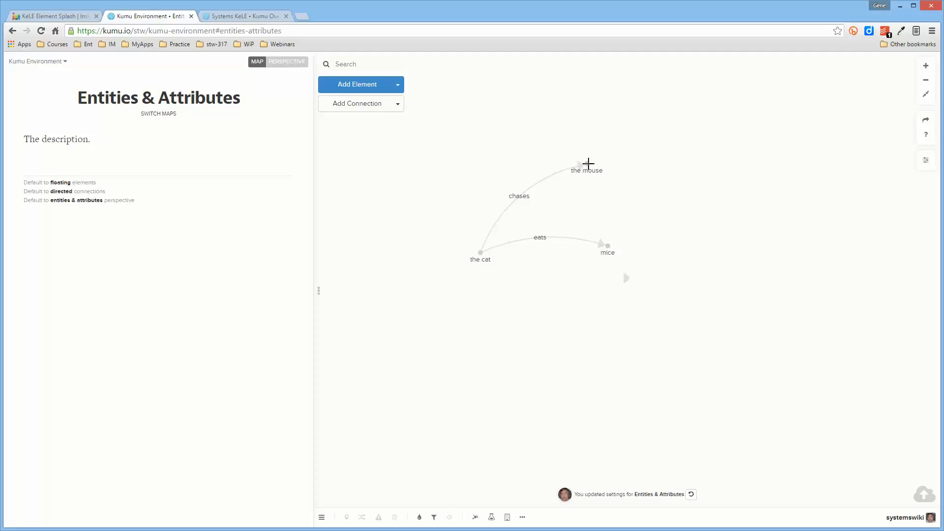
Step: Draw a connection from the mouse to a new element named "cheese", below and to the right of it
drag(587, 163, 663, 190)
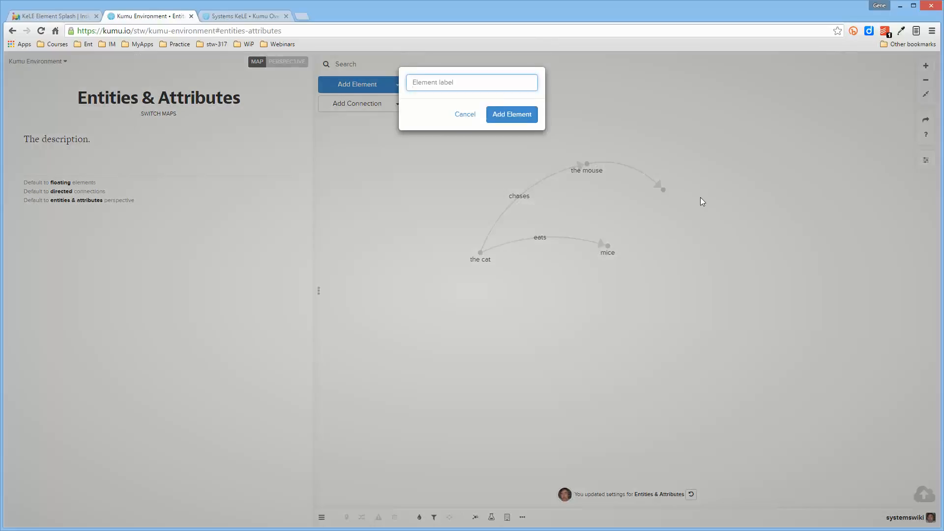
text(cheese)
key(Return)
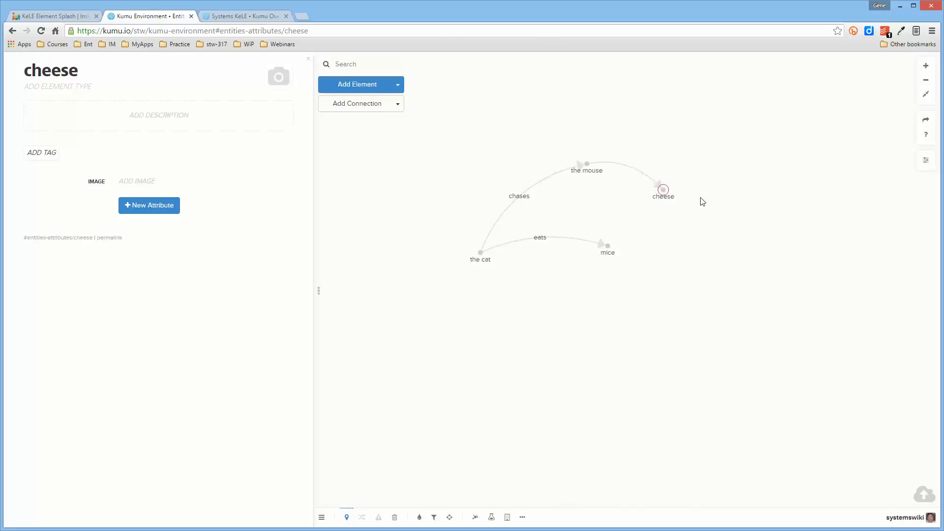
Step: Name the connection from the mouse to cheese "eats"
click(630, 170)
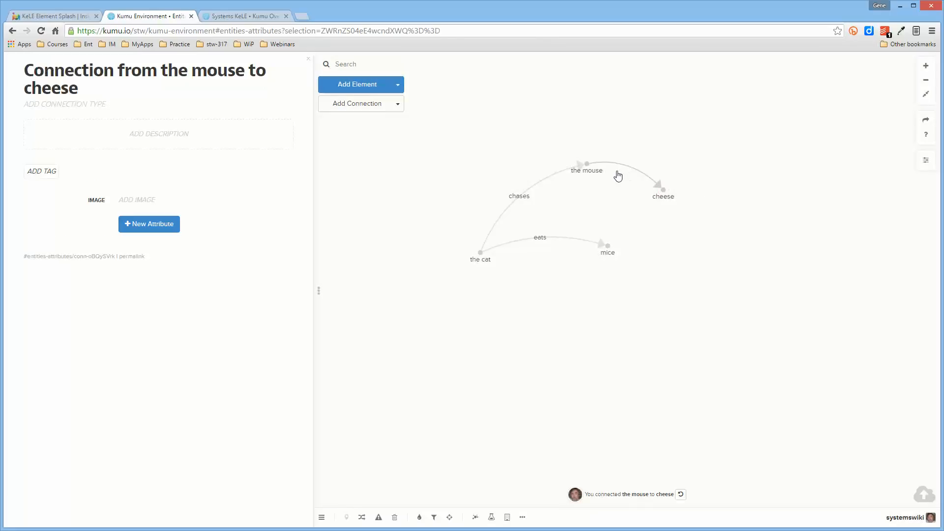
click(283, 69)
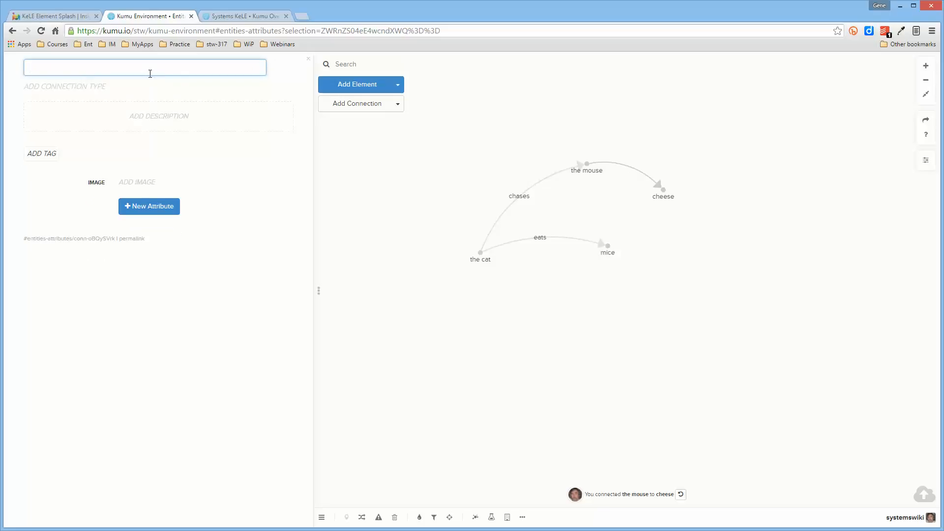
text(eats)
key(Return)
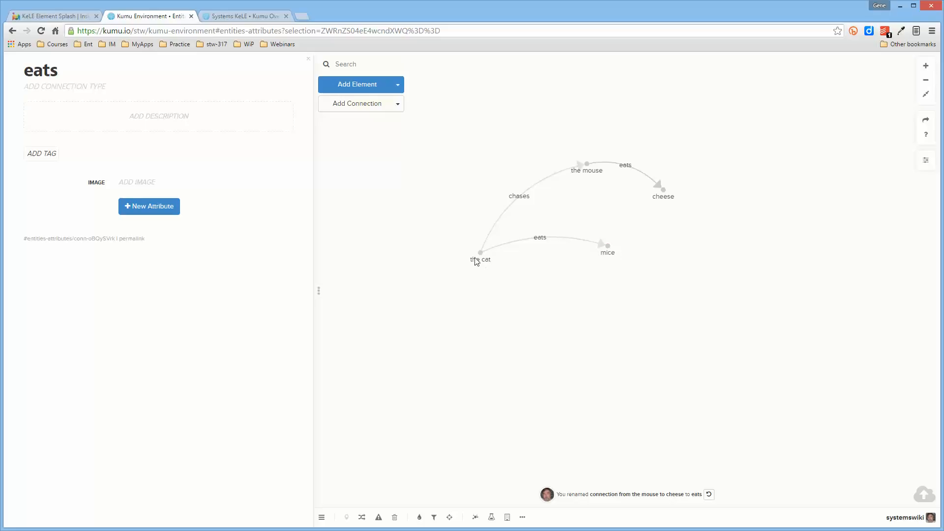
Step: Move the mouse element up and to the left, and the cheese element slightly down and to the left
drag(584, 157, 554, 127)
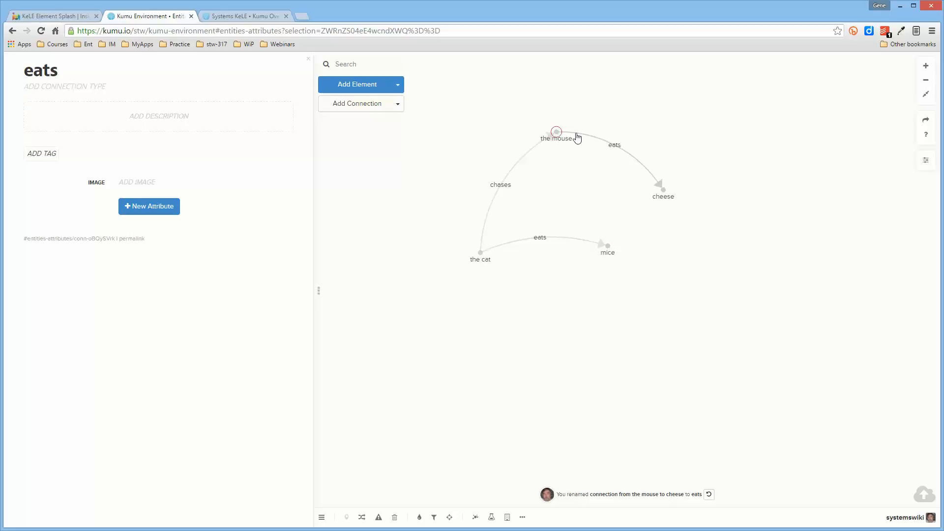
drag(657, 195, 645, 200)
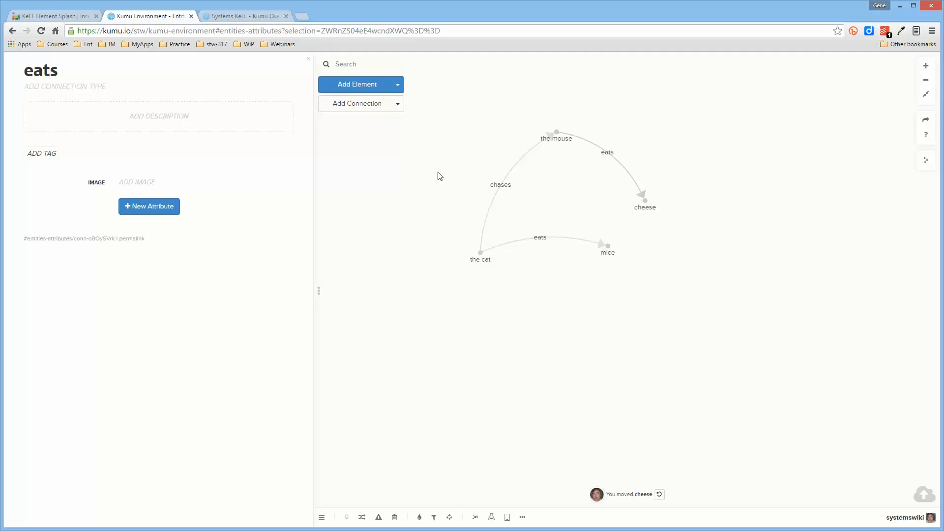
Step: Create a loop labelled "group" from the chases connection and the mouse-to-cheese eats connection
click(519, 169)
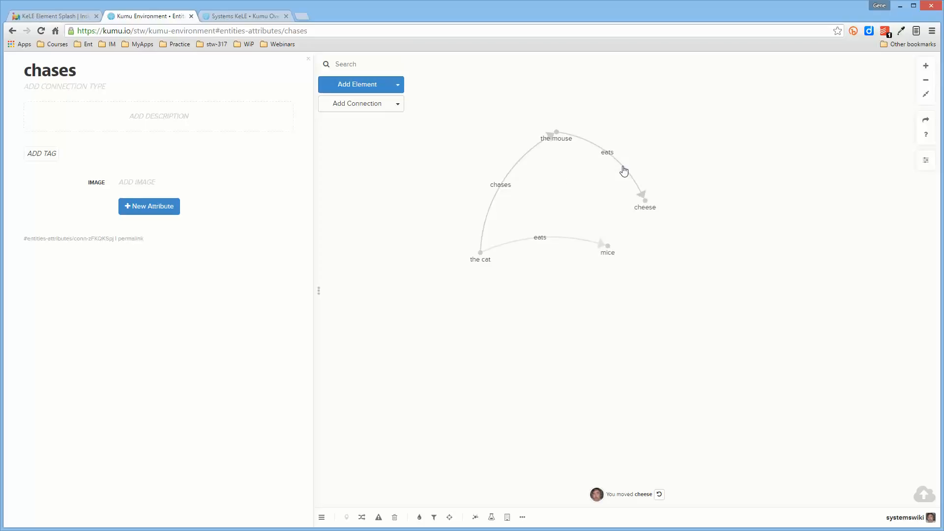
shift+click(624, 171)
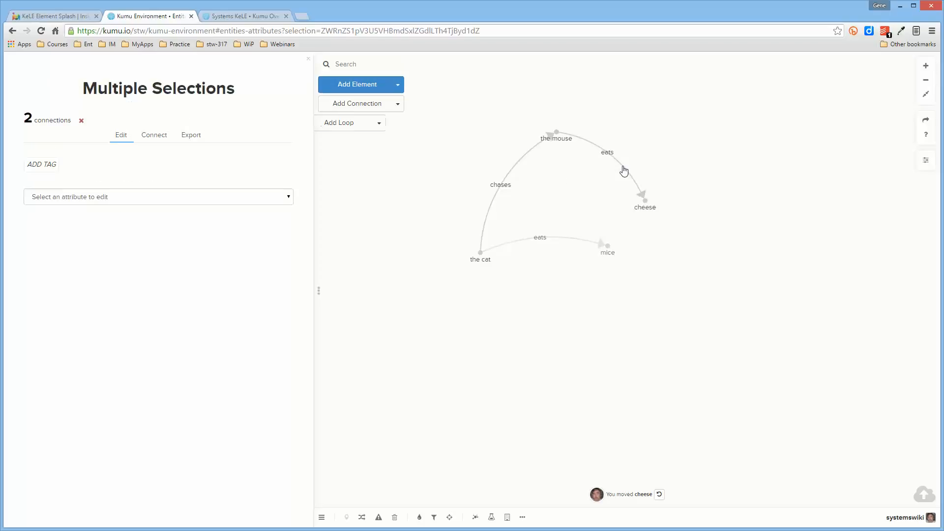
click(367, 129)
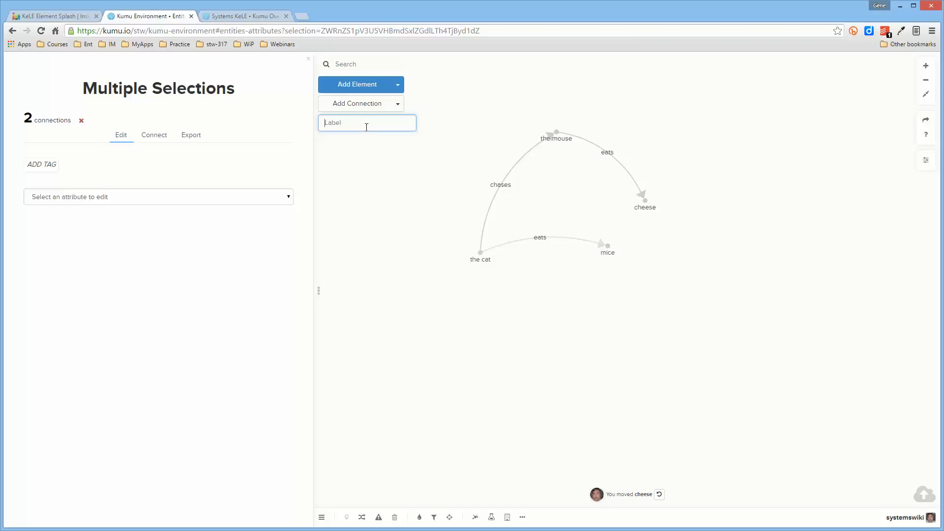
text(group)
key(Return)
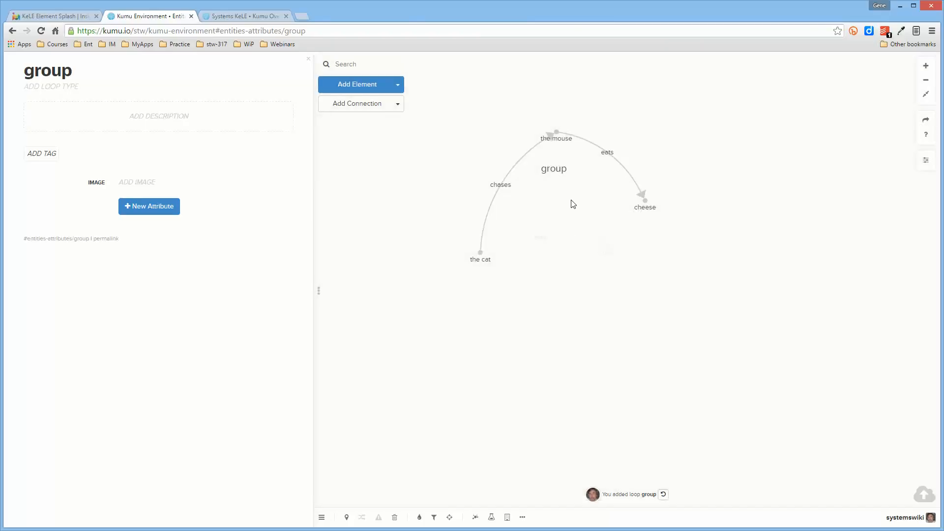
click(710, 283)
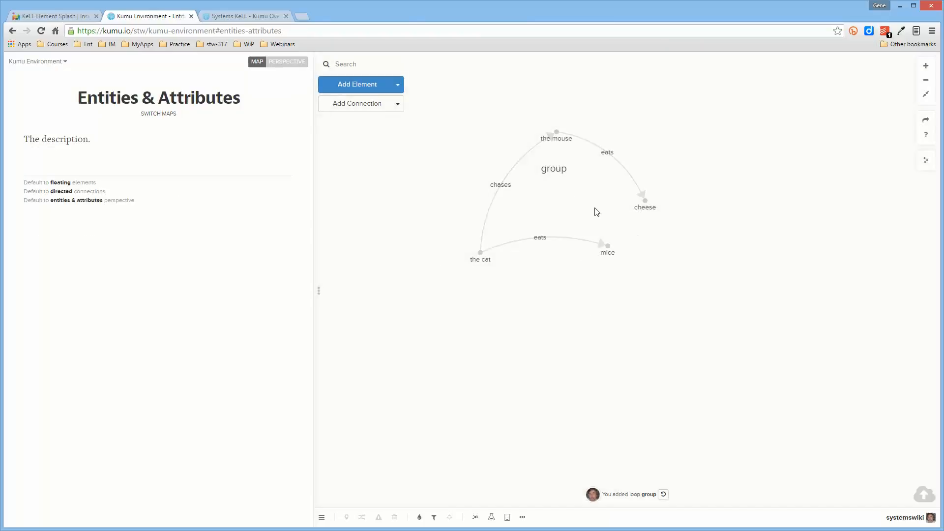
Step: Move the group loop's label slightly to the right beneath the mouse element
click(560, 174)
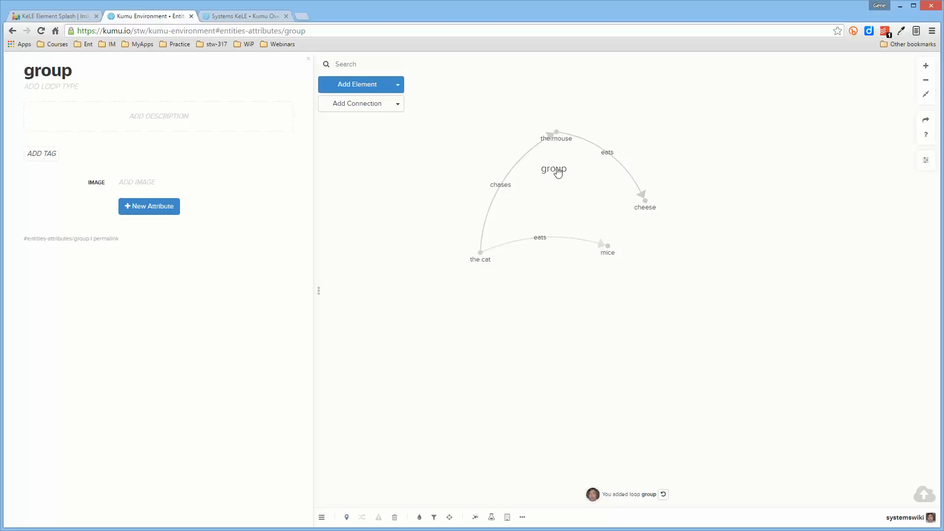
drag(556, 173, 564, 175)
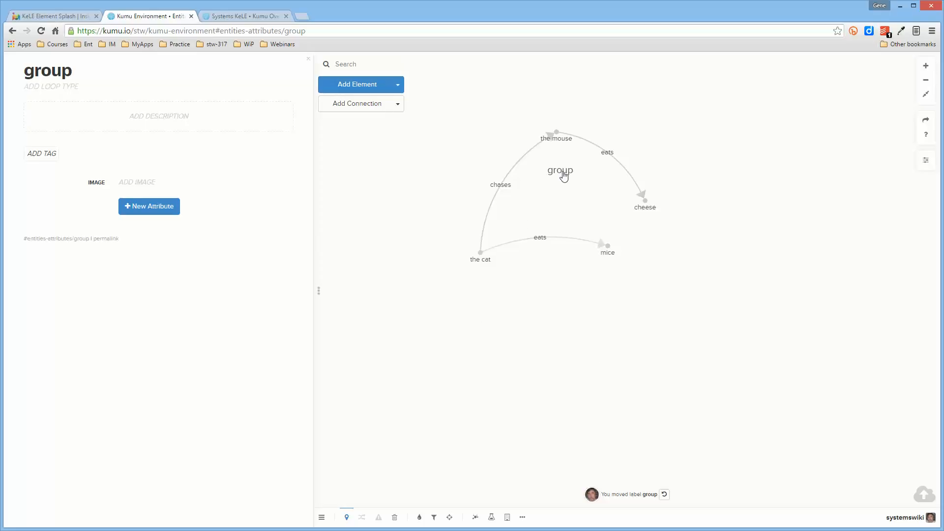
drag(562, 171, 564, 172)
Step: Focus the map on the group loop alone, and clear the focus to show the whole map again
click(564, 170)
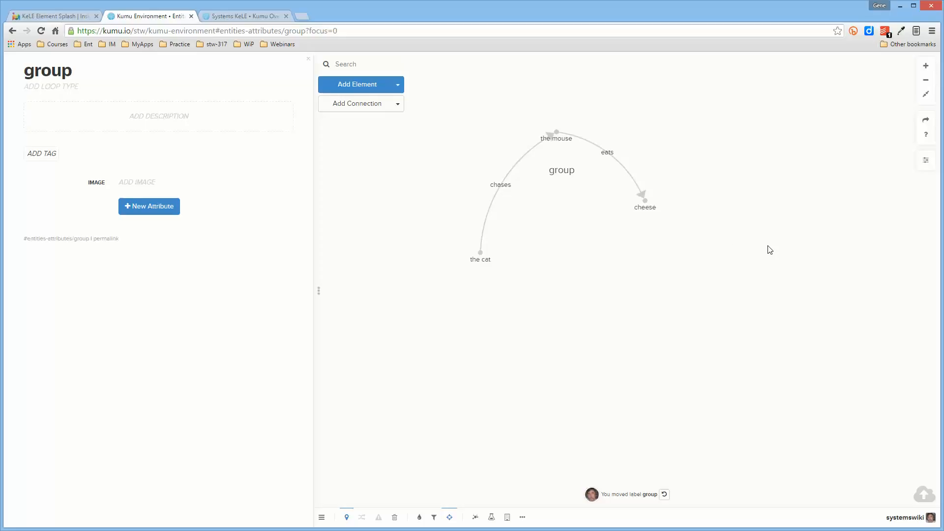
drag(739, 203, 738, 204)
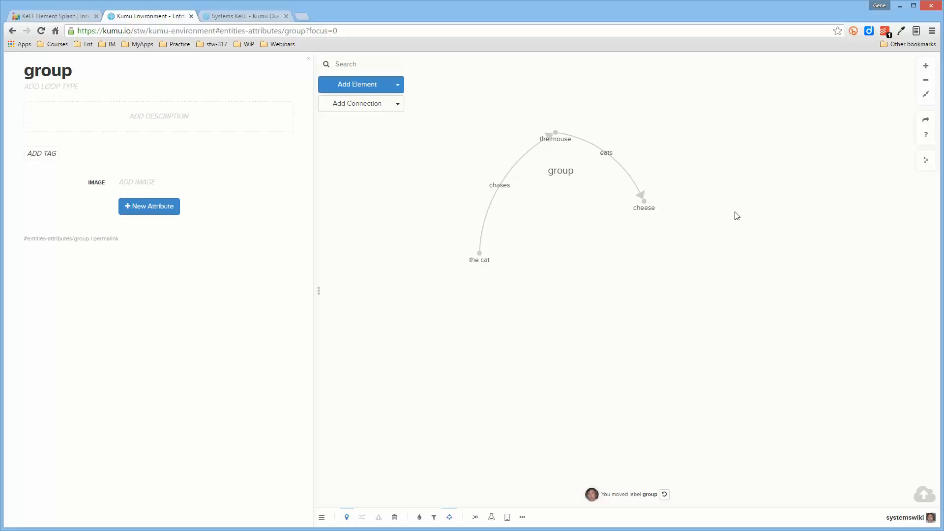
click(729, 215)
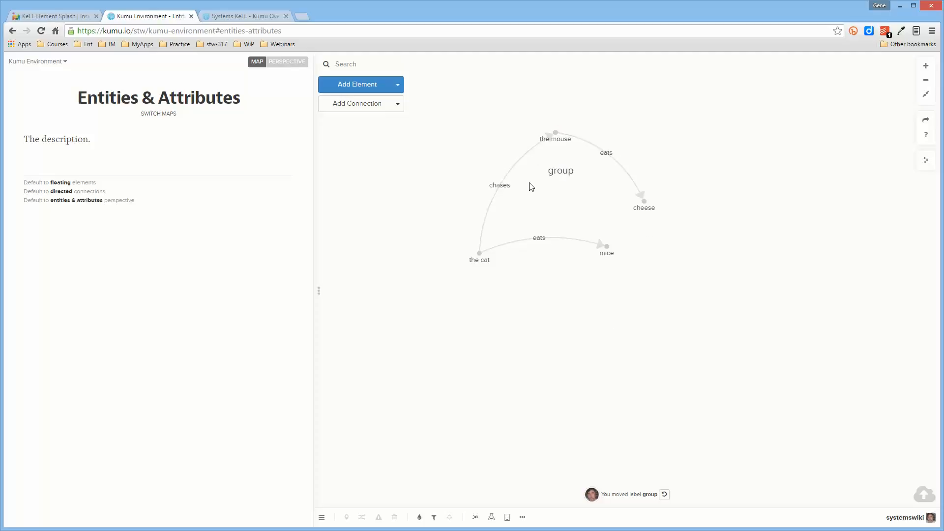
Step: Review the options for the chases and mouse-to-cheese connections selected together, and the properties of the group loop
click(515, 171)
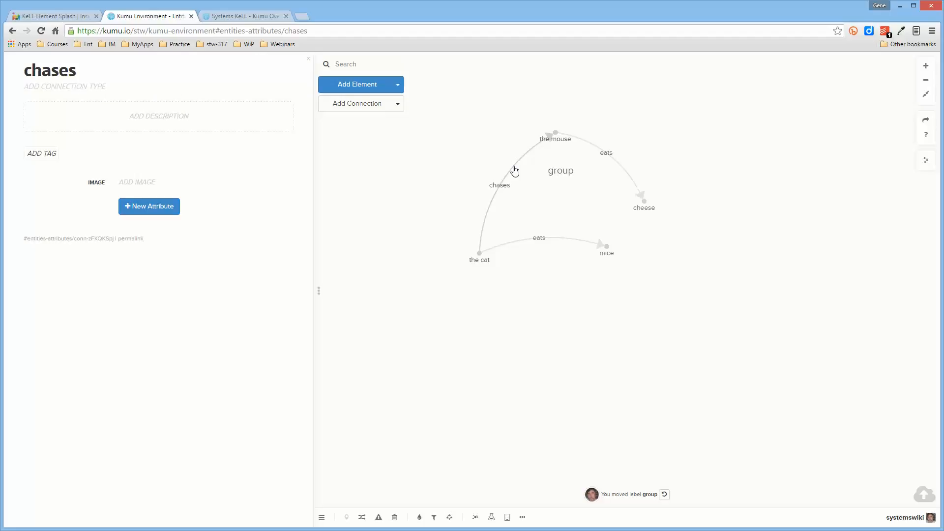
shift+click(625, 170)
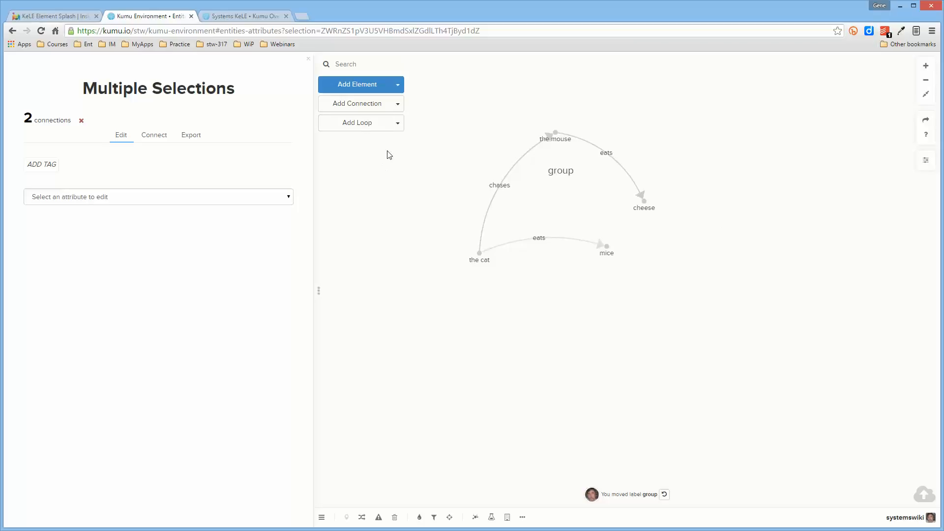
click(392, 178)
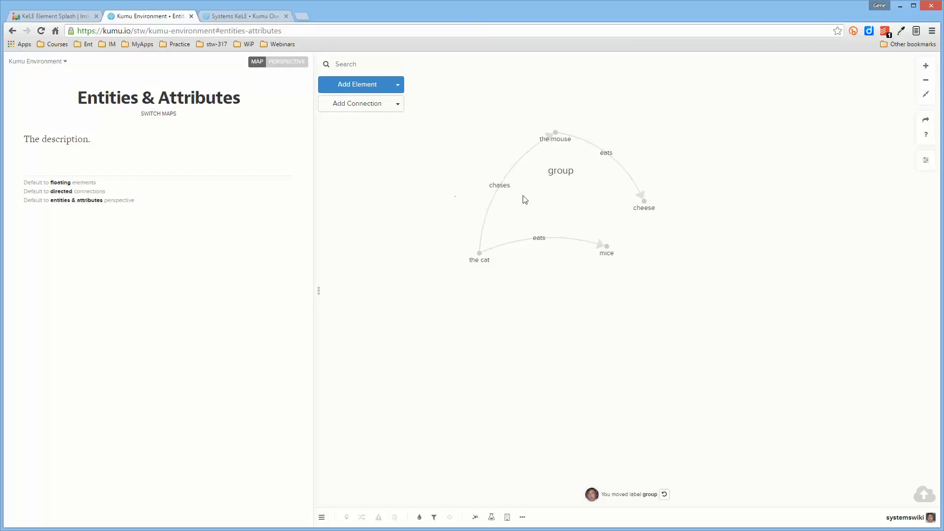
click(559, 175)
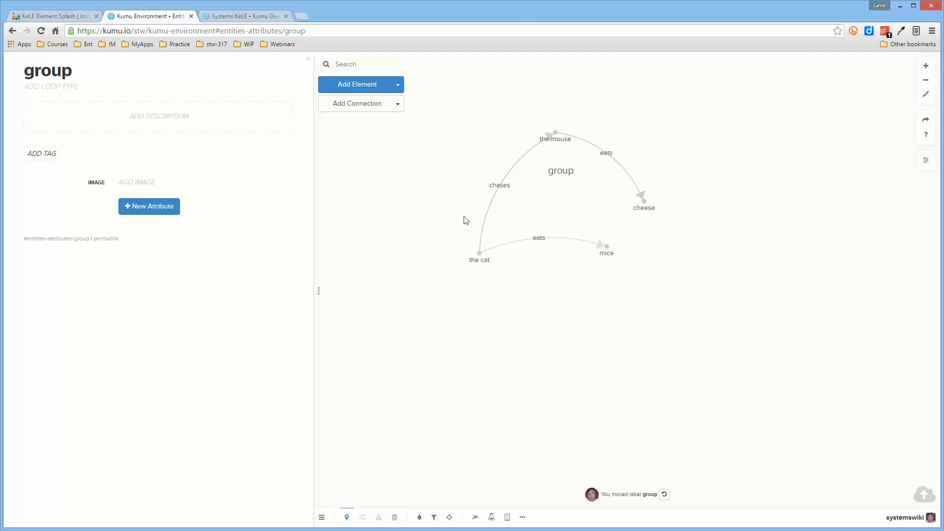
Step: Switch to the Systems KeLE project's Kumu overview map
click(243, 18)
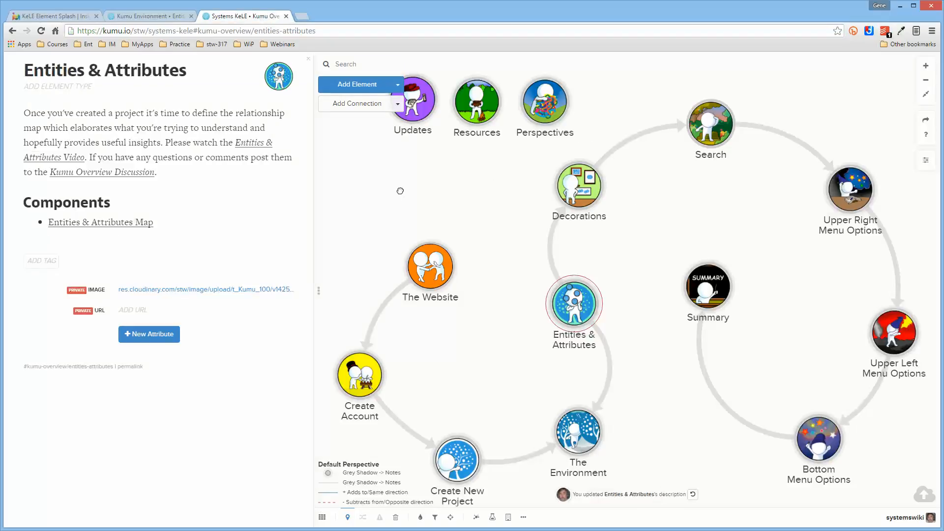